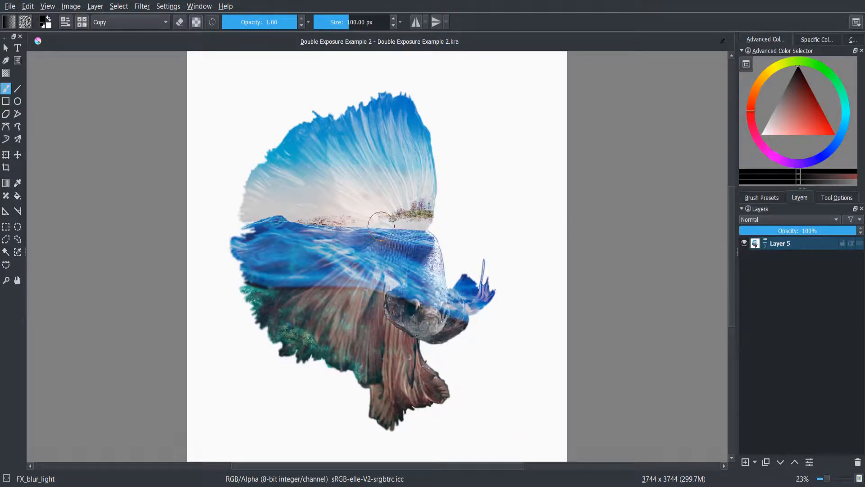
# - Examine the finished double-exposure fish example up close, from the sky-filled upper fin down to the underwater lower fins
pyautogui.scroll(5, 345, 221)
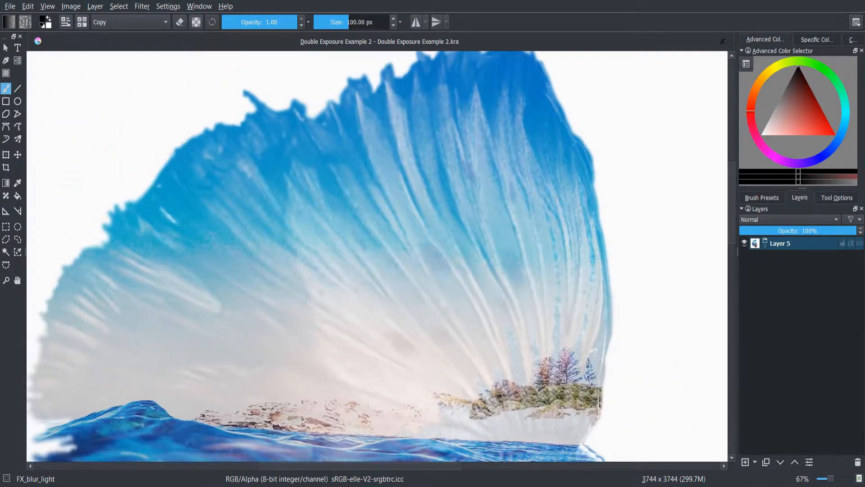
pyautogui.moveTo(363, 333); pyautogui.dragTo(463, 184)
pyautogui.moveTo(363, 414); pyautogui.dragTo(369, 227)
pyautogui.moveTo(370, 318); pyautogui.dragTo(299, 149)
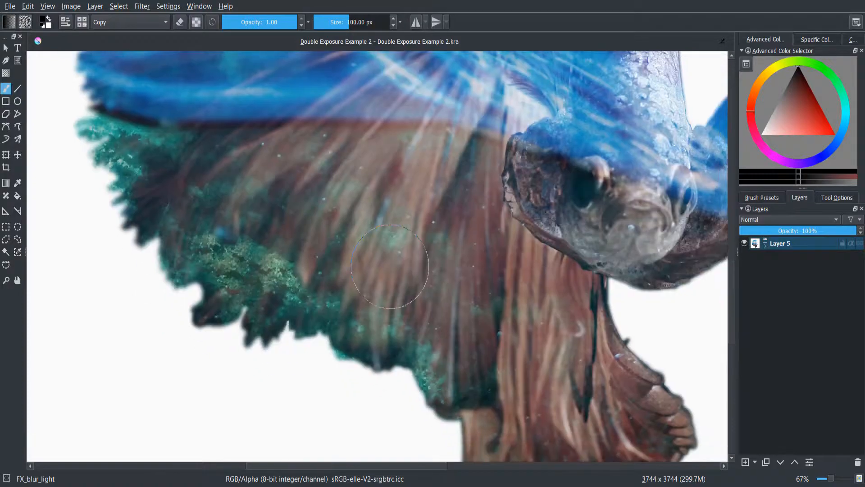
pyautogui.moveTo(390, 277); pyautogui.dragTo(101, 251)
pyautogui.moveTo(308, 152); pyautogui.dragTo(329, 317)
pyautogui.scroll(-2, 329, 317)
pyautogui.scroll(-1, 300, 285)
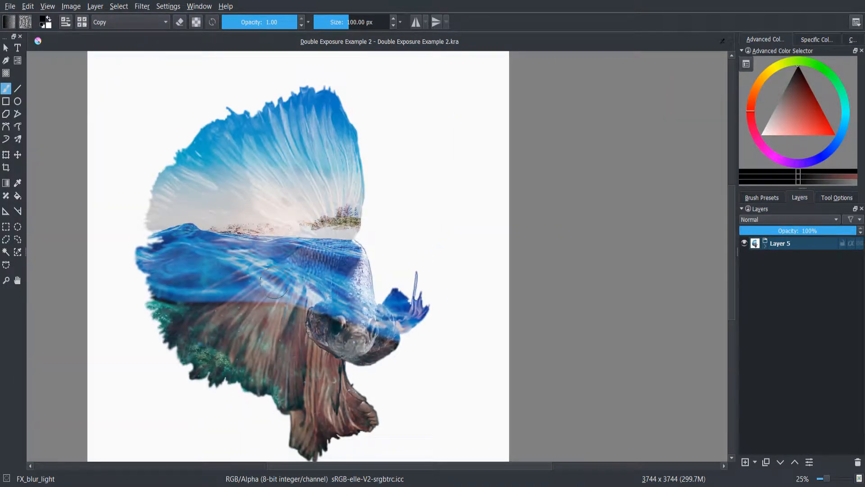
pyautogui.moveTo(260, 293); pyautogui.dragTo(301, 285)
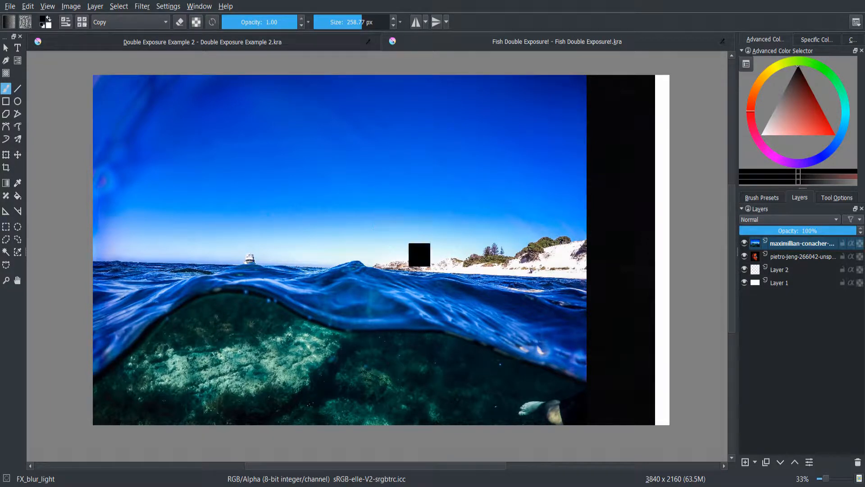
# - Move the ocean photo up and to the right with the Transform tool, hide its layer and select the fish photo layer
pyautogui.hotkey('ctrl', 't')
pyautogui.moveTo(419, 254); pyautogui.dragTo(458, 215)
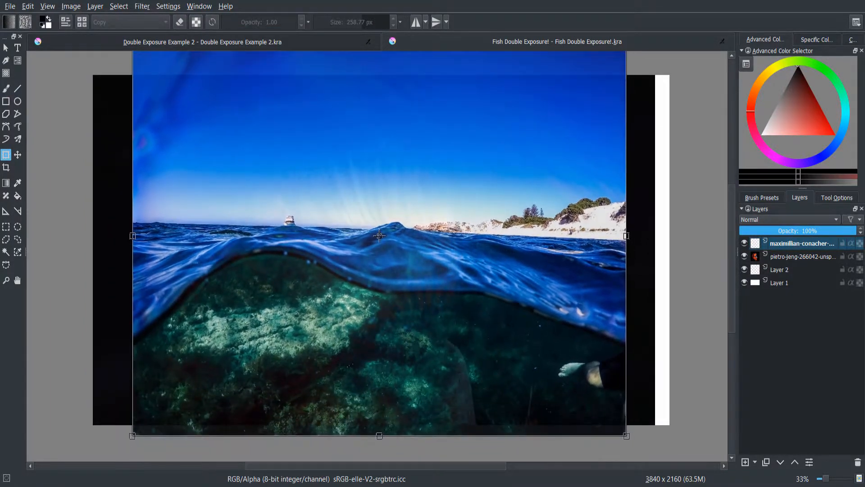
pyautogui.click(743, 243)
pyautogui.click(802, 257)
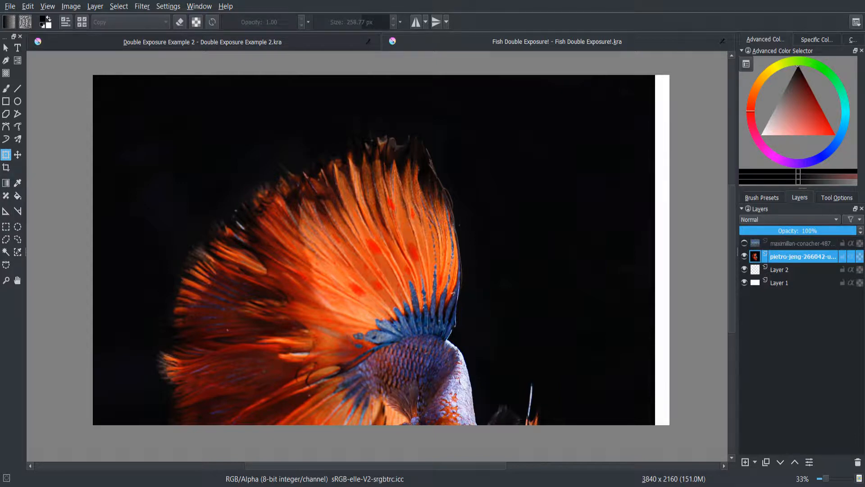
pyautogui.press('b')
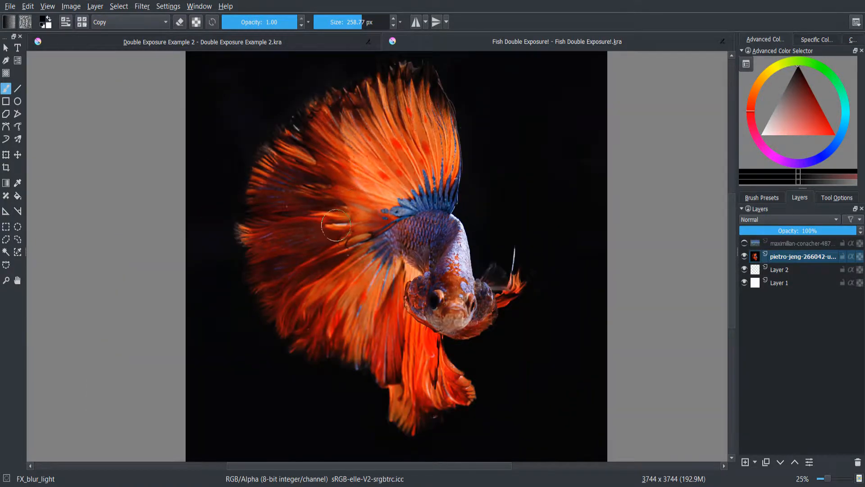
# - Duplicate the fish photo layer, hide the original and desaturate the copy
pyautogui.keyDown('ctrl'); pyautogui.scroll(-1, 329, 256); pyautogui.keyUp('ctrl')
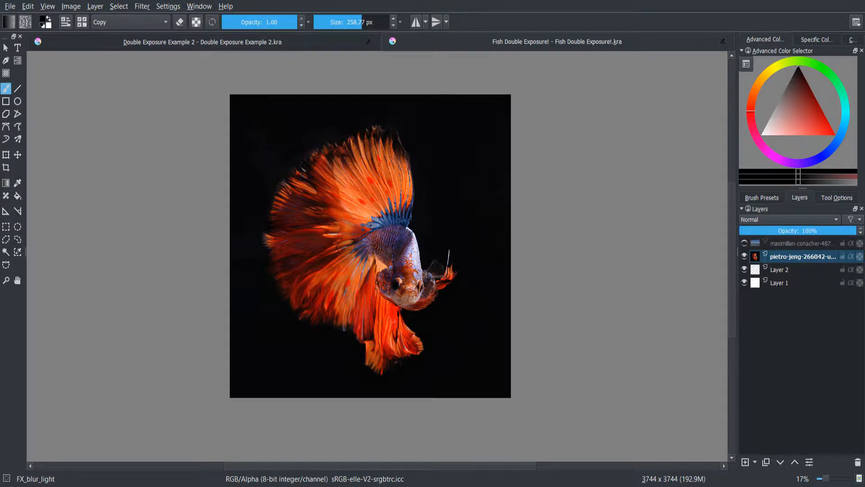
pyautogui.hotkey('ctrl', 'j')
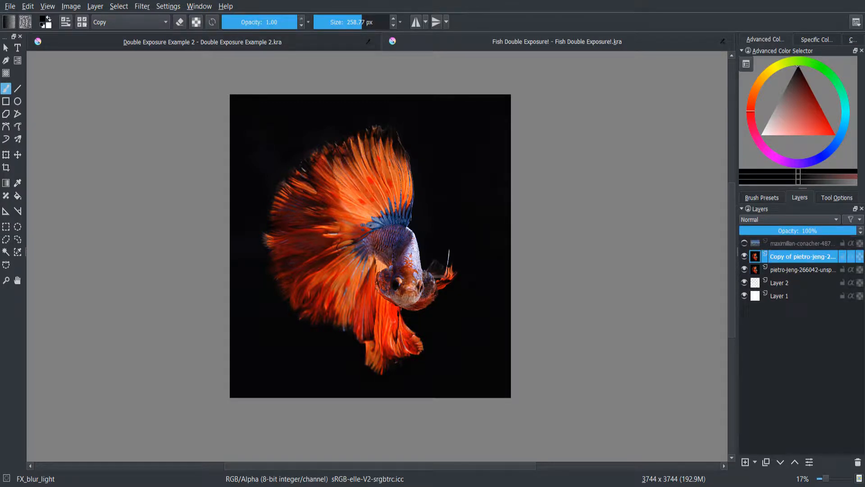
pyautogui.click(803, 269)
pyautogui.click(744, 270)
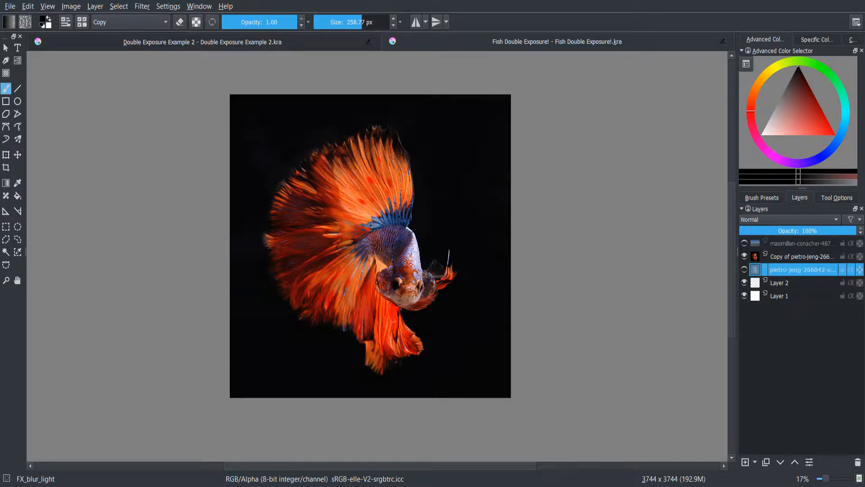
pyautogui.click(802, 256)
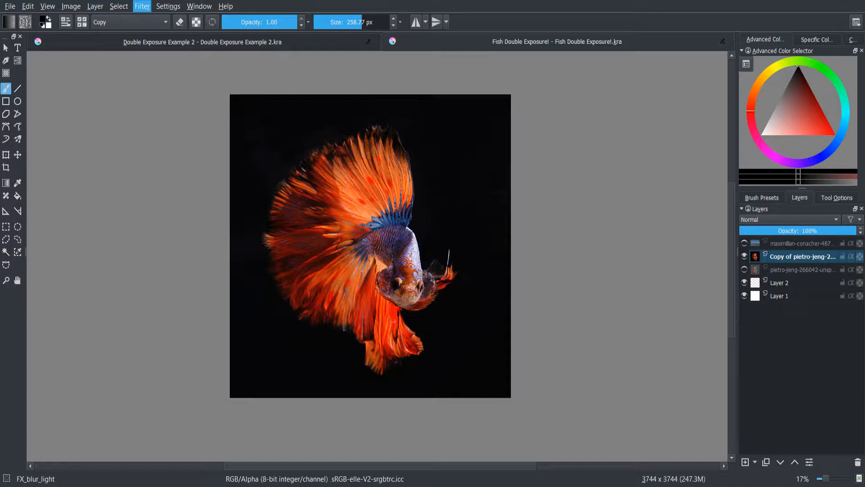
pyautogui.hotkey('ctrl', 'shift', 'u')
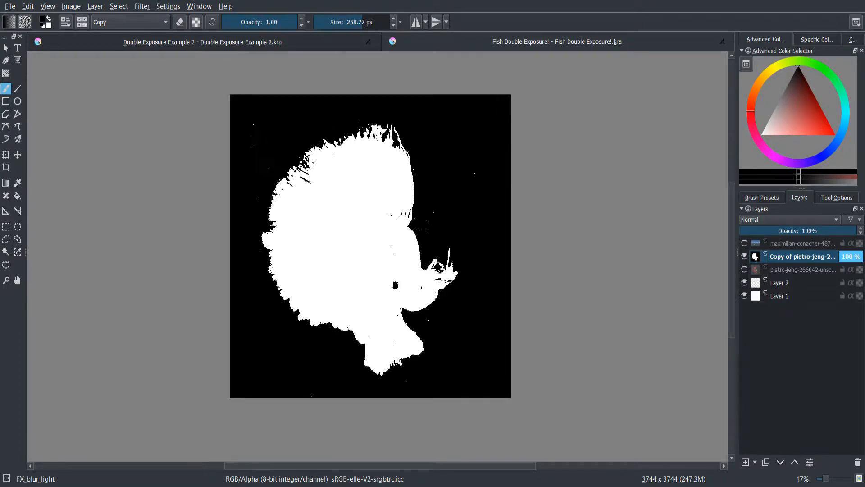
# - Paint white over the black eyes and specks inside the silhouette's body and head using the Airbrush_linear preset at 300 px
pyautogui.moveTo(331, 339); pyautogui.dragTo(409, 332)
pyautogui.scroll(3, 460, 278)
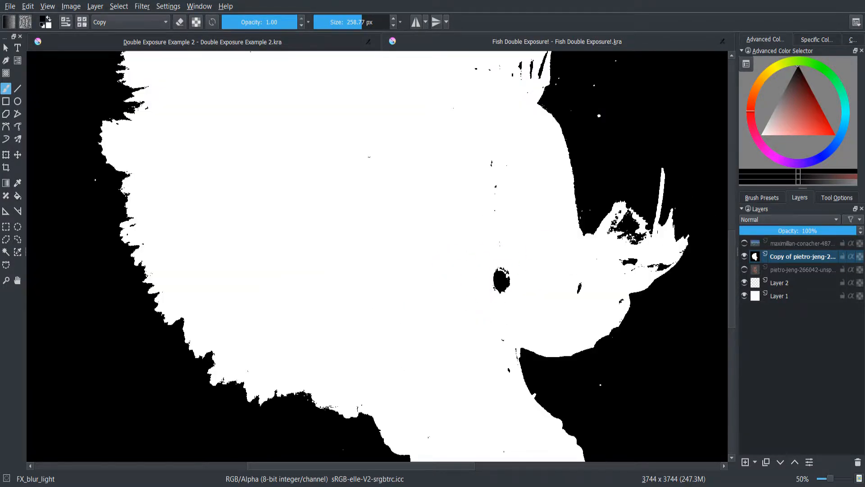
pyautogui.click(761, 197)
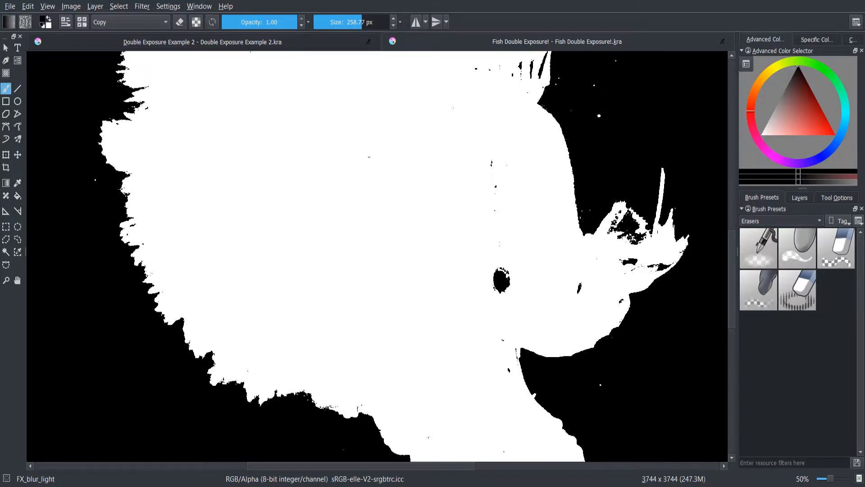
pyautogui.click(780, 220)
pyautogui.click(768, 237)
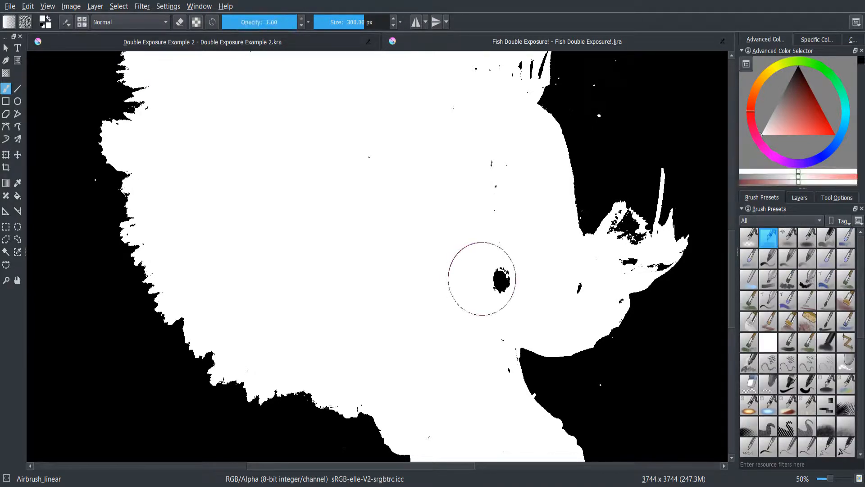
pyautogui.moveTo(502, 145)
pyautogui.mouseDown()
pyautogui.moveTo(494, 226)
pyautogui.moveTo(430, 245)
pyautogui.moveTo(333, 133)
pyautogui.moveTo(388, 165)
pyautogui.moveTo(310, 141)
pyautogui.mouseUp()
pyautogui.moveTo(503, 304); pyautogui.dragTo(395, 242)
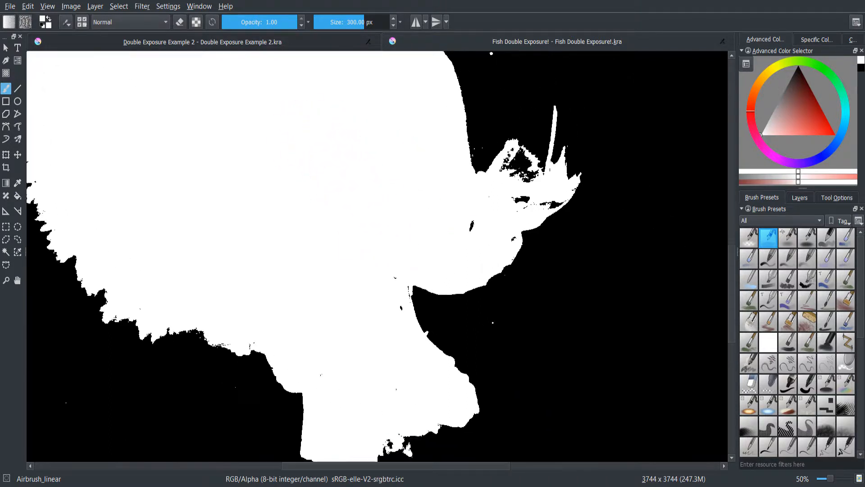
pyautogui.moveTo(465, 227); pyautogui.dragTo(456, 228)
pyautogui.moveTo(503, 304); pyautogui.dragTo(395, 241)
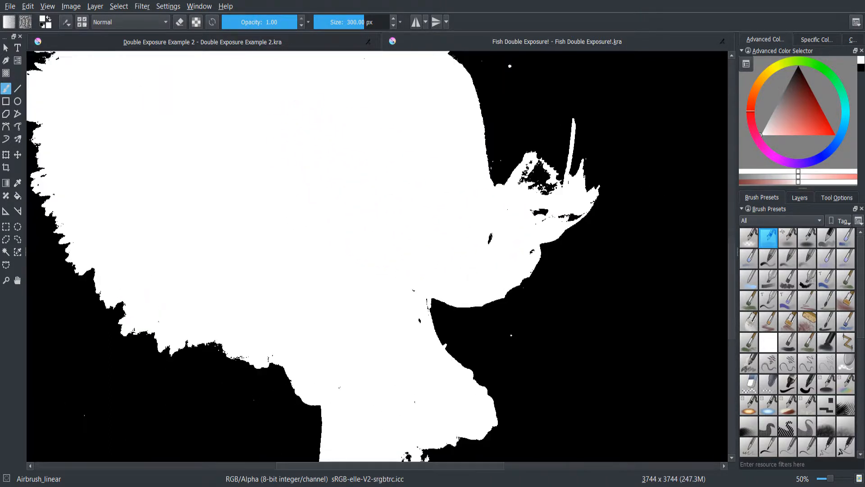
pyautogui.moveTo(460, 227)
pyautogui.mouseDown()
pyautogui.moveTo(379, 275)
pyautogui.moveTo(337, 367)
pyautogui.moveTo(373, 380)
pyautogui.moveTo(381, 297)
pyautogui.mouseUp()
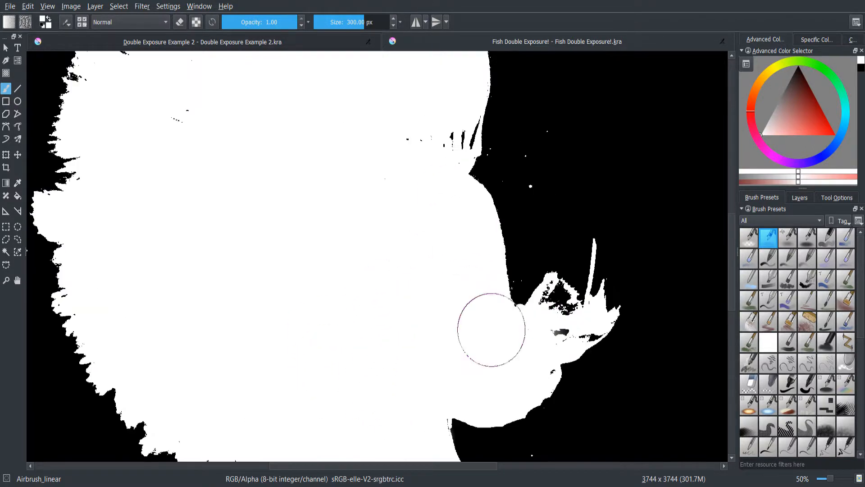
# - Paint white over the black streaks at the base of the upper fin and inside its upper-left edge
pyautogui.moveTo(413, 164)
pyautogui.mouseDown()
pyautogui.moveTo(432, 151)
pyautogui.moveTo(444, 121)
pyautogui.mouseUp()
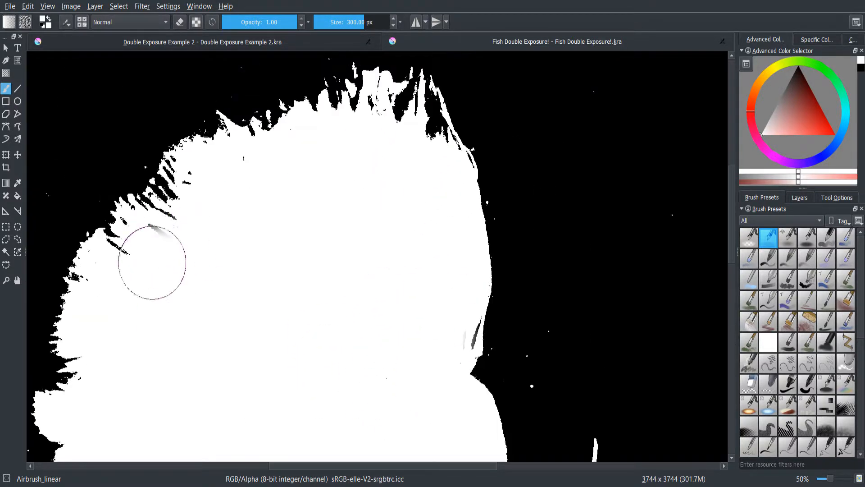
pyautogui.moveTo(150, 257)
pyautogui.mouseDown()
pyautogui.moveTo(173, 235)
pyautogui.moveTo(233, 197)
pyautogui.mouseUp()
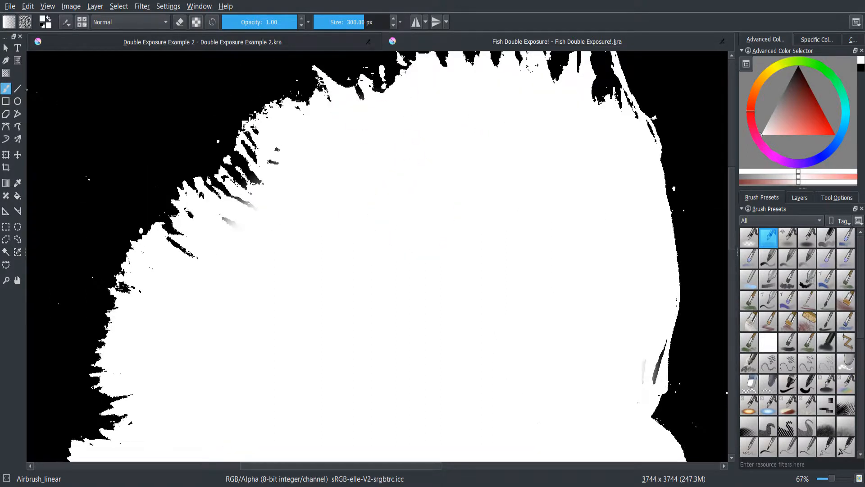
pyautogui.moveTo(280, 174); pyautogui.dragTo(225, 227)
# - Place the original fish photo layer above the black-and-white copy, make it visible and lower its opacity to 56%
pyautogui.click(799, 197)
pyautogui.moveTo(801, 270); pyautogui.dragTo(801, 250)
pyautogui.hotkey('ctrl', 'z')
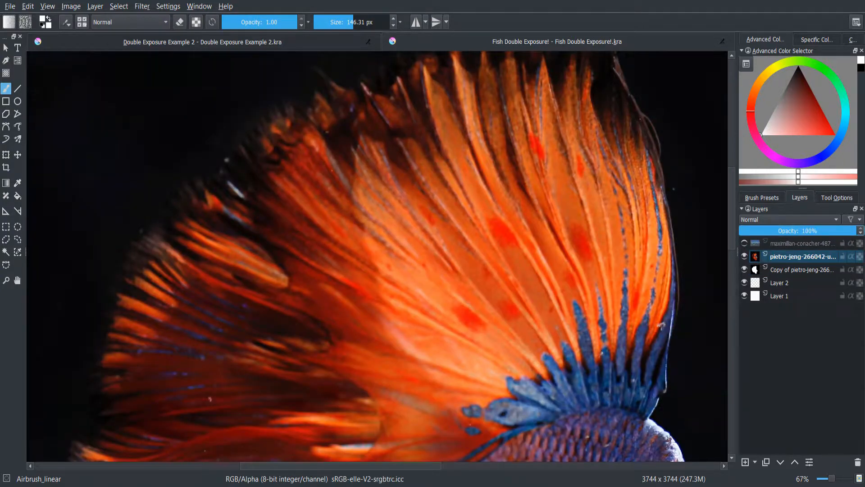
pyautogui.click(805, 230)
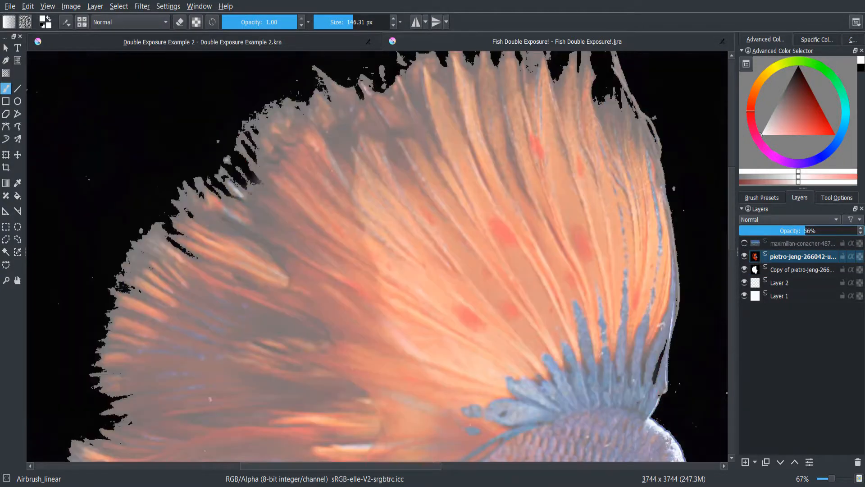
# - On the black-and-white copy layer, paint white over gaps along the fin's upper-left edge using the Basic_circle preset at 50 px
pyautogui.moveTo(441, 261); pyautogui.dragTo(552, 248)
pyautogui.scroll(3, 247, 216)
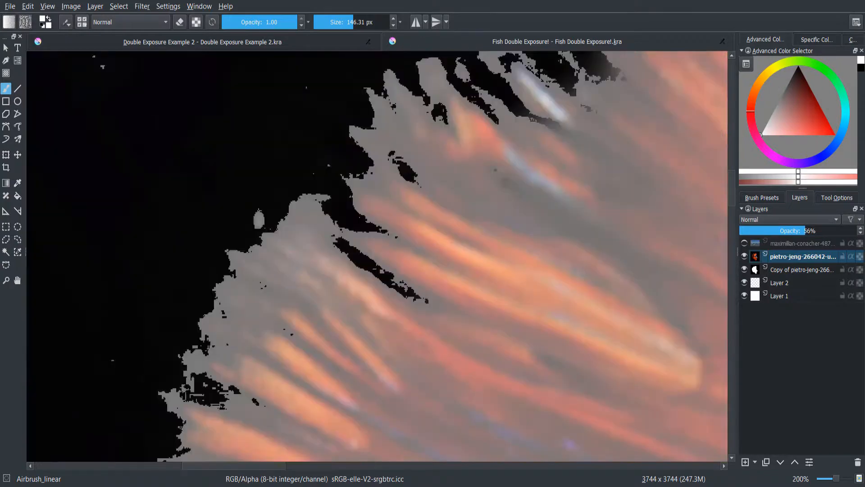
pyautogui.click(801, 270)
pyautogui.moveTo(404, 268)
pyautogui.mouseDown()
pyautogui.moveTo(280, 279)
pyautogui.moveTo(385, 211)
pyautogui.mouseUp()
pyautogui.click(761, 197)
pyautogui.click(826, 237)
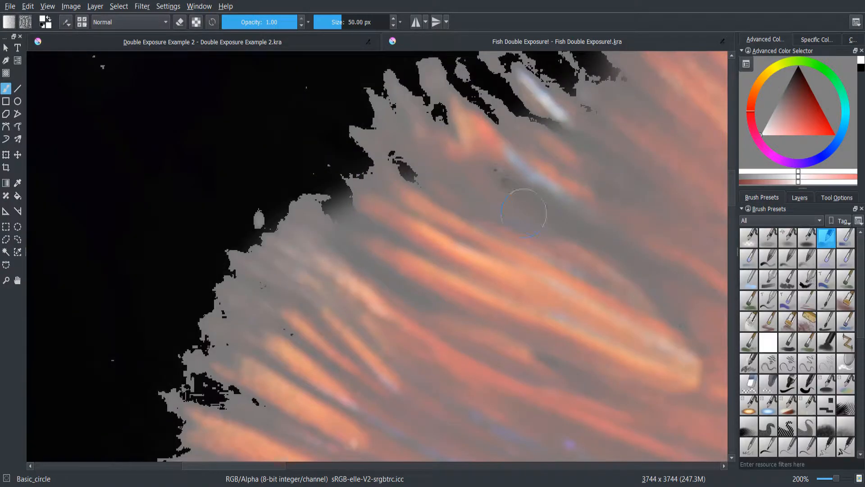
pyautogui.moveTo(408, 173); pyautogui.dragTo(408, 130)
pyautogui.moveTo(603, 164); pyautogui.dragTo(650, 287)
pyautogui.moveTo(650, 148); pyautogui.dragTo(464, 411)
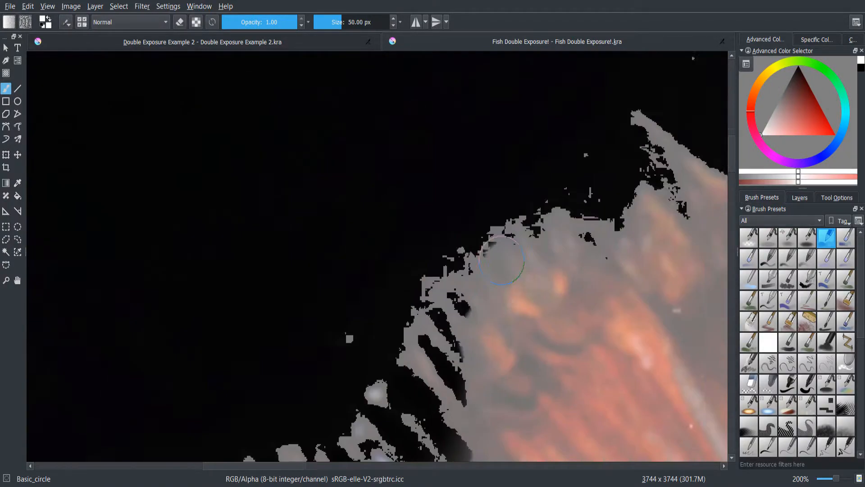
# - Paint white over the gaps between the spikes along the top edge of the upper fin
pyautogui.moveTo(506, 260); pyautogui.dragTo(308, 333)
pyautogui.moveTo(464, 257); pyautogui.dragTo(462, 223)
pyautogui.moveTo(585, 255); pyautogui.dragTo(591, 239)
pyautogui.moveTo(675, 239)
pyautogui.mouseDown()
pyautogui.moveTo(441, 248)
pyautogui.moveTo(453, 232)
pyautogui.mouseUp()
pyautogui.moveTo(622, 203)
pyautogui.mouseDown()
pyautogui.moveTo(469, 222)
pyautogui.moveTo(473, 194)
pyautogui.mouseUp()
pyautogui.moveTo(709, 94); pyautogui.dragTo(442, 116)
pyautogui.moveTo(444, 118)
pyautogui.mouseDown()
pyautogui.moveTo(481, 271)
pyautogui.moveTo(563, 139)
pyautogui.mouseUp()
pyautogui.moveTo(644, 390); pyautogui.dragTo(332, 266)
pyautogui.moveTo(420, 260)
pyautogui.mouseDown()
pyautogui.moveTo(376, 247)
pyautogui.moveTo(323, 191)
pyautogui.mouseUp()
pyautogui.moveTo(496, 428); pyautogui.dragTo(374, 122)
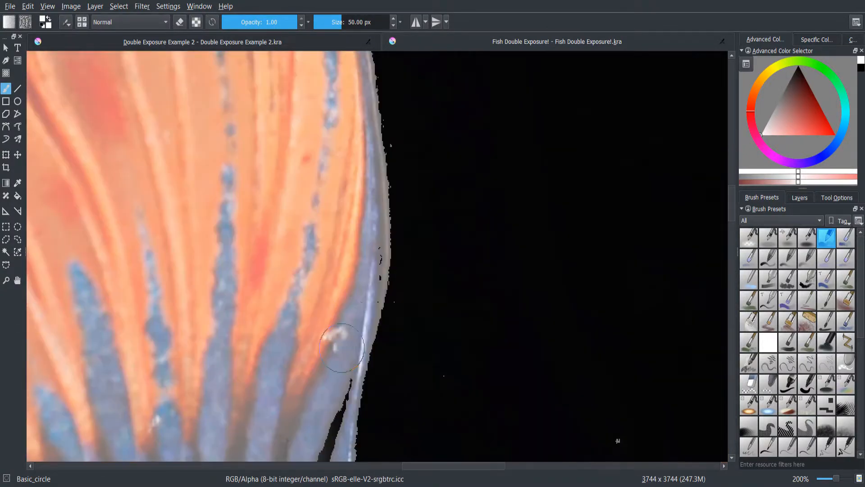
# - Paint white along the right edge of the upper fin and fill the narrow black gap near its base
pyautogui.moveTo(370, 214); pyautogui.dragTo(362, 131)
pyautogui.moveTo(360, 128)
pyautogui.mouseDown()
pyautogui.moveTo(329, 214)
pyautogui.moveTo(317, 124)
pyautogui.mouseUp()
pyautogui.moveTo(315, 118)
pyautogui.mouseDown()
pyautogui.moveTo(309, 276)
pyautogui.moveTo(303, 108)
pyautogui.mouseUp()
pyautogui.moveTo(302, 108); pyautogui.dragTo(295, 289)
pyautogui.moveTo(235, 170); pyautogui.dragTo(153, 108)
pyautogui.moveTo(234, 453); pyautogui.dragTo(226, 59)
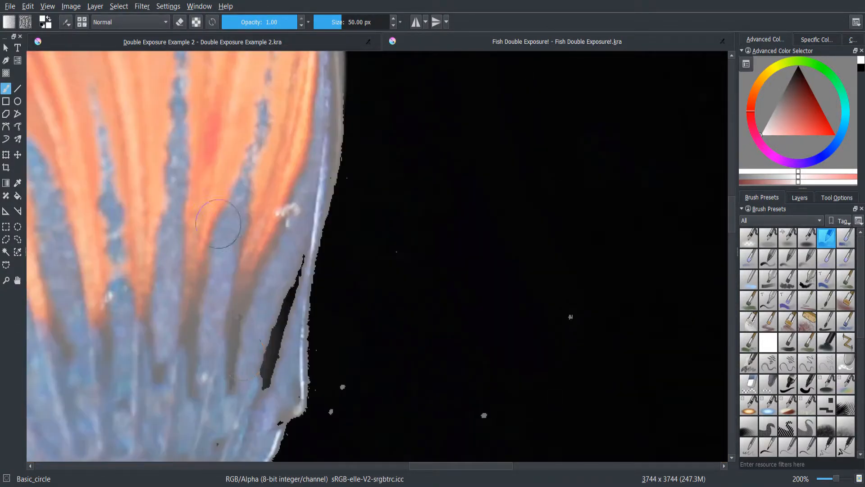
pyautogui.moveTo(295, 259); pyautogui.dragTo(266, 369)
# - Paint white along the edge of the fish's back and toward the small side fin
pyautogui.moveTo(214, 458)
pyautogui.mouseDown()
pyautogui.moveTo(306, 249)
pyautogui.moveTo(202, 123)
pyautogui.mouseUp()
pyautogui.moveTo(264, 96)
pyautogui.mouseDown()
pyautogui.moveTo(252, 151)
pyautogui.moveTo(372, 413)
pyautogui.moveTo(344, 238)
pyautogui.mouseUp()
pyautogui.moveTo(344, 239); pyautogui.dragTo(354, 403)
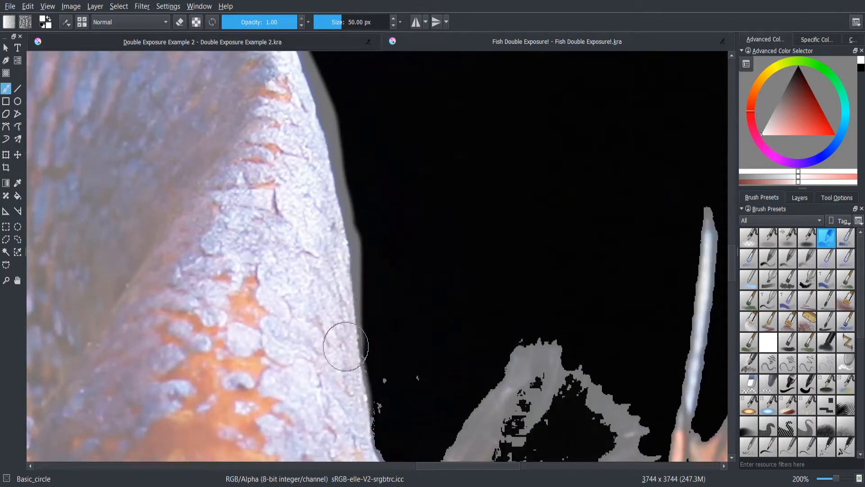
pyautogui.moveTo(346, 344); pyautogui.dragTo(260, 94)
pyautogui.moveTo(265, 108)
pyautogui.mouseDown()
pyautogui.moveTo(583, 344)
pyautogui.moveTo(667, 338)
pyautogui.mouseUp()
pyautogui.moveTo(509, 253)
pyautogui.mouseDown()
pyautogui.moveTo(547, 226)
pyautogui.moveTo(228, 234)
pyautogui.moveTo(511, 68)
pyautogui.mouseUp()
# - Paint white along the underside of the head and down the lower fin's outer edge
pyautogui.moveTo(385, 397); pyautogui.dragTo(385, 209)
pyautogui.moveTo(354, 313); pyautogui.dragTo(72, 338)
pyautogui.moveTo(148, 446); pyautogui.dragTo(279, 63)
pyautogui.moveTo(320, 452); pyautogui.dragTo(434, 247)
pyautogui.moveTo(243, 316); pyautogui.dragTo(208, 338)
pyautogui.moveTo(212, 338); pyautogui.dragTo(388, 176)
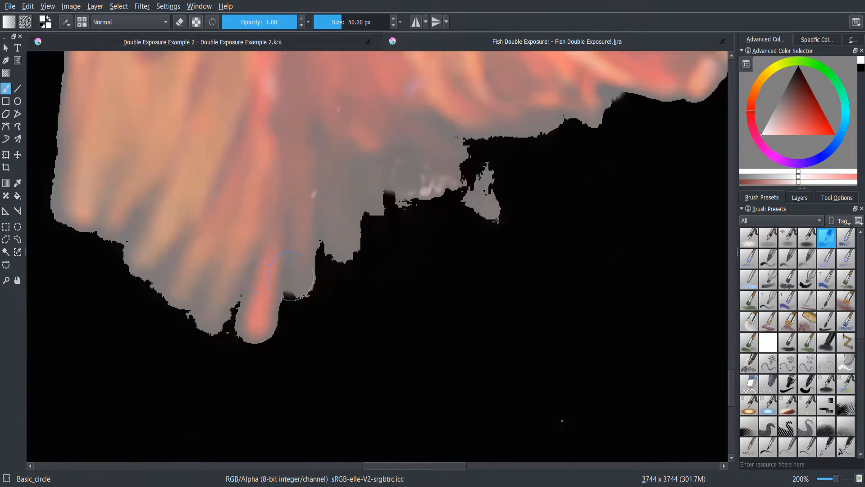
# - Paint white over the gaps at the ragged tip of the bottom fin and the adjoining tail edge
pyautogui.moveTo(225, 324); pyautogui.dragTo(295, 292)
pyautogui.moveTo(295, 292); pyautogui.dragTo(450, 413)
pyautogui.moveTo(189, 68); pyautogui.dragTo(426, 439)
pyautogui.moveTo(248, 286); pyautogui.dragTo(259, 254)
pyautogui.moveTo(157, 266); pyautogui.dragTo(72, 234)
pyautogui.moveTo(72, 235)
pyautogui.mouseDown()
pyautogui.moveTo(275, 250)
pyautogui.moveTo(85, 237)
pyautogui.mouseUp()
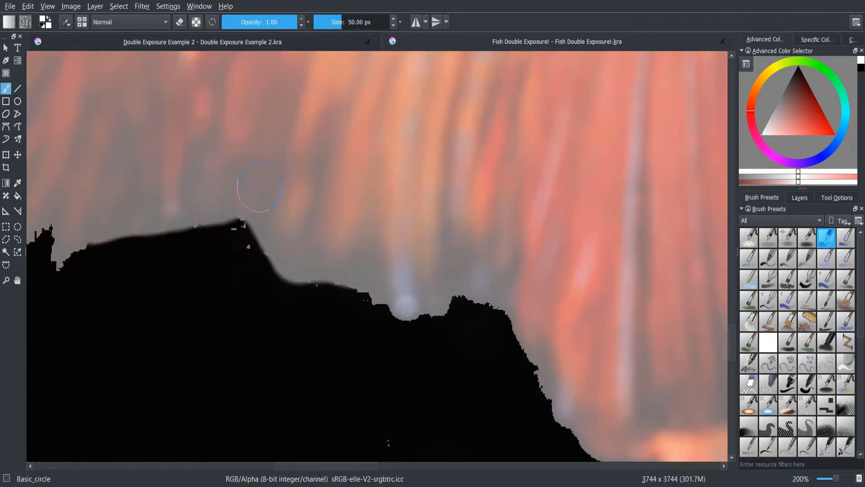
# - Paint white to smooth the bottom edge of the large tail fin
pyautogui.moveTo(255, 194); pyautogui.dragTo(540, 216)
pyautogui.moveTo(336, 257)
pyautogui.mouseDown()
pyautogui.moveTo(291, 190)
pyautogui.moveTo(203, 193)
pyautogui.mouseUp()
pyautogui.moveTo(202, 192); pyautogui.dragTo(371, 275)
pyautogui.moveTo(318, 202); pyautogui.dragTo(324, 155)
pyautogui.moveTo(323, 156)
pyautogui.mouseDown()
pyautogui.moveTo(456, 289)
pyautogui.moveTo(498, 460)
pyautogui.mouseUp()
pyautogui.click(276, 236)
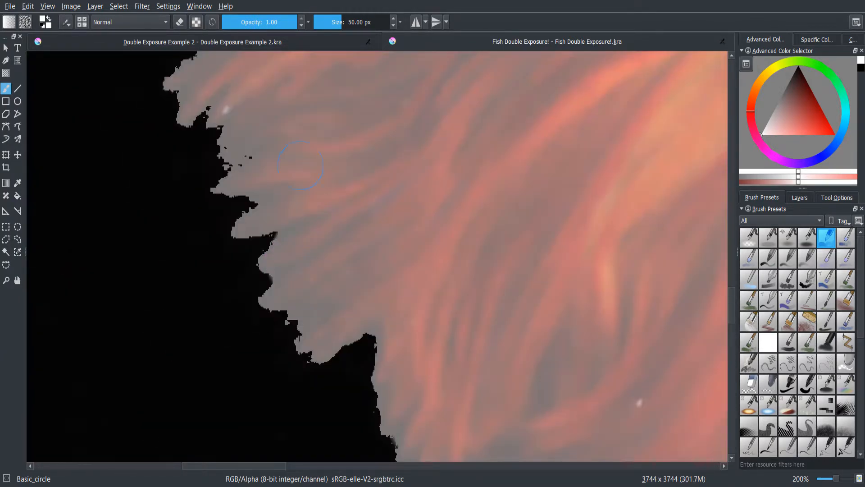
# - Paint white over the jagged notches along the tail fin's lower-left edge
pyautogui.moveTo(276, 236); pyautogui.dragTo(292, 355)
pyautogui.moveTo(202, 124); pyautogui.dragTo(381, 413)
pyautogui.moveTo(367, 209)
pyautogui.mouseDown()
pyautogui.moveTo(353, 289)
pyautogui.moveTo(365, 387)
pyautogui.mouseUp()
pyautogui.moveTo(347, 135); pyautogui.dragTo(367, 278)
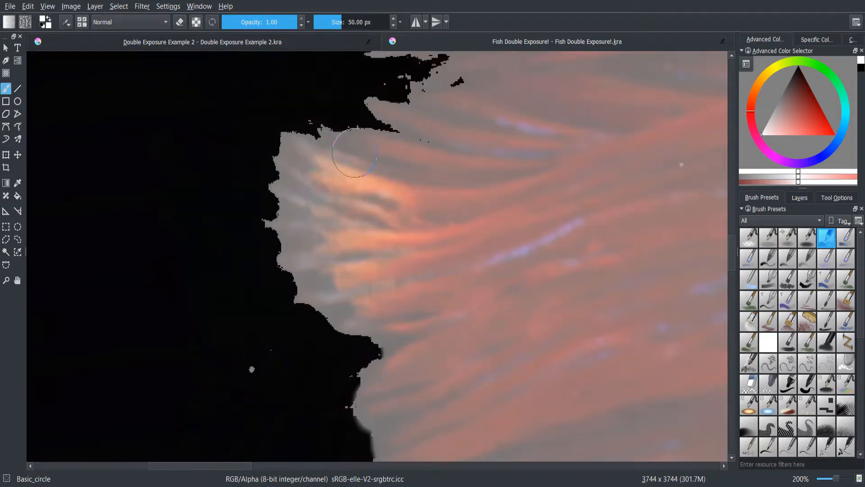
# - Paint white over the notches and specks from the tail fin's leftmost point up to its upper-left edge
pyautogui.moveTo(385, 142); pyautogui.dragTo(440, 88)
pyautogui.moveTo(440, 86); pyautogui.dragTo(354, 300)
pyautogui.moveTo(355, 236); pyautogui.dragTo(347, 271)
pyautogui.moveTo(318, 63); pyautogui.dragTo(299, 219)
pyautogui.moveTo(351, 63); pyautogui.dragTo(327, 242)
pyautogui.moveTo(327, 242); pyautogui.dragTo(294, 234)
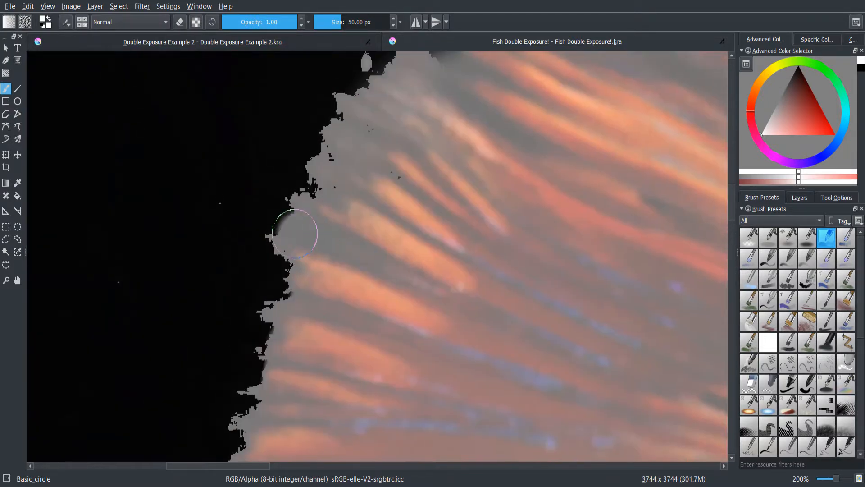
pyautogui.moveTo(328, 149); pyautogui.dragTo(309, 258)
pyautogui.moveTo(493, 101); pyautogui.dragTo(431, 181)
pyautogui.moveTo(459, 131); pyautogui.dragTo(615, 111)
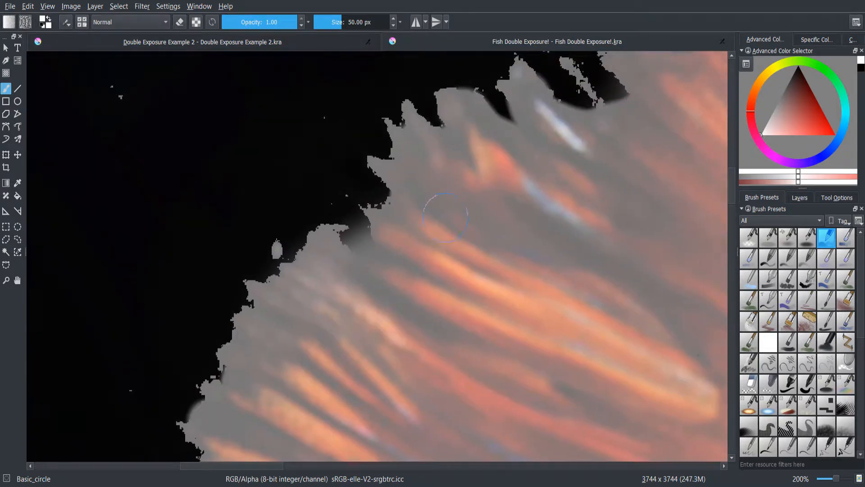
# - Paint black into the notches between the small spikes on the tail fin's upper-left edge, using a brush of about 18 px
pyautogui.scroll(-1, 440, 205)
pyautogui.moveTo(433, 241)
pyautogui.mouseDown()
pyautogui.moveTo(541, 245)
pyautogui.moveTo(608, 89)
pyautogui.moveTo(404, 251)
pyautogui.mouseUp()
pyautogui.scroll(-2, 532, 244)
pyautogui.keyDown('ctrl'); pyautogui.click(403, 254); pyautogui.keyUp('ctrl')
pyautogui.scroll(3, 385, 211)
pyautogui.scroll(3, 608, 89)
pyautogui.moveTo(667, 77); pyautogui.dragTo(321, 178)
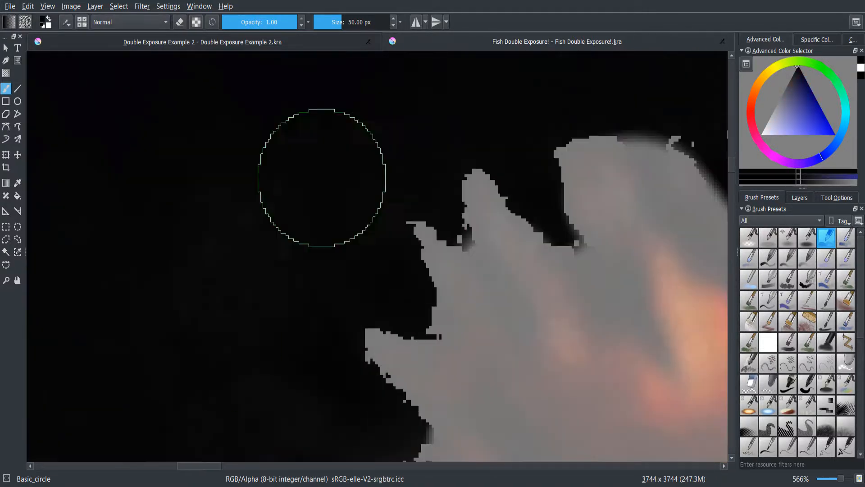
pyautogui.keyDown('shift'); pyautogui.moveTo(325, 274); pyautogui.dragTo(385, 275); pyautogui.keyUp('shift')
pyautogui.moveTo(331, 304)
pyautogui.mouseDown()
pyautogui.moveTo(446, 203)
pyautogui.moveTo(376, 203)
pyautogui.mouseUp()
pyautogui.hotkey('ctrl', 'z')
pyautogui.scroll(-1, 363, 259)
pyautogui.moveTo(385, 302)
pyautogui.mouseDown()
pyautogui.moveTo(398, 263)
pyautogui.moveTo(509, 189)
pyautogui.mouseUp()
# - Paint black over the stray patch and thin sliver beside the tail fin's upper-left spikes
pyautogui.moveTo(590, 161); pyautogui.dragTo(439, 270)
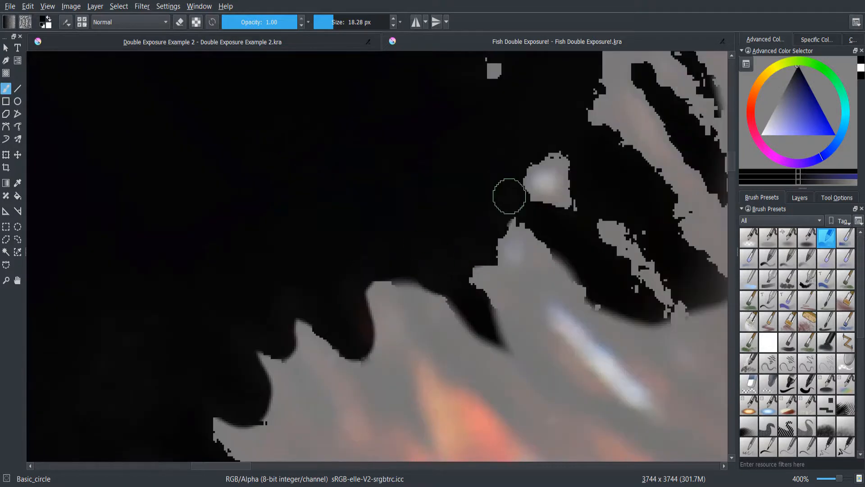
pyautogui.moveTo(510, 195); pyautogui.dragTo(551, 154)
pyautogui.moveTo(612, 266)
pyautogui.mouseDown()
pyautogui.moveTo(642, 242)
pyautogui.moveTo(684, 301)
pyautogui.mouseUp()
pyautogui.moveTo(532, 116); pyautogui.dragTo(353, 229)
# - Paint white over the dark gaps inside the tail fin's upper-left edge on the mask copy layer
pyautogui.keyDown('ctrl'); pyautogui.click(586, 253); pyautogui.keyUp('ctrl')
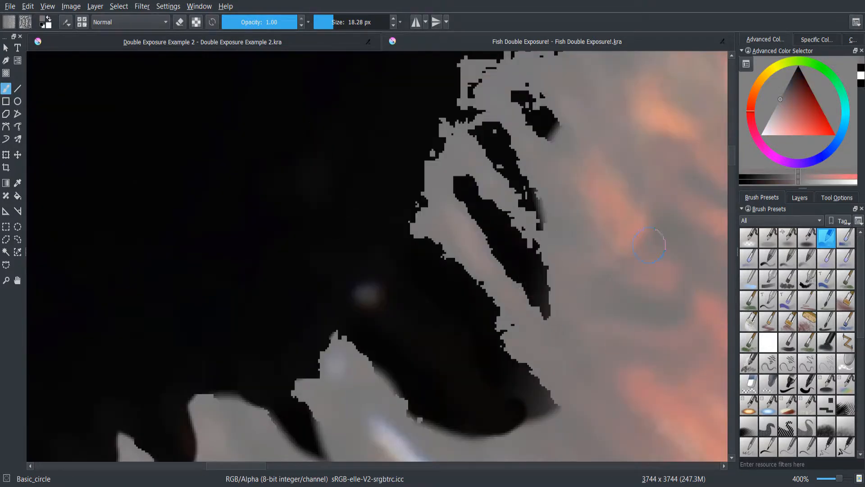
pyautogui.click(800, 198)
pyautogui.click(744, 256)
pyautogui.click(743, 256)
pyautogui.click(793, 269)
pyautogui.moveTo(539, 297)
pyautogui.mouseDown()
pyautogui.moveTo(527, 199)
pyautogui.moveTo(475, 117)
pyautogui.moveTo(478, 192)
pyautogui.mouseUp()
# - Paint black along the tail fin's upper edge to clear jagged specks and open the gaps between its top spikes
pyautogui.keyDown('ctrl'); pyautogui.click(391, 264); pyautogui.keyUp('ctrl')
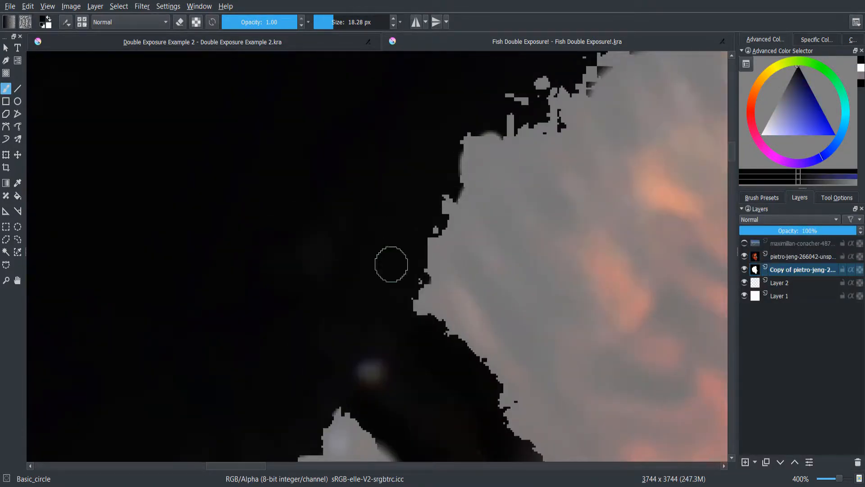
pyautogui.moveTo(410, 248)
pyautogui.mouseDown()
pyautogui.moveTo(506, 109)
pyautogui.moveTo(306, 286)
pyautogui.mouseUp()
pyautogui.moveTo(588, 67); pyautogui.dragTo(434, 289)
pyautogui.moveTo(440, 290)
pyautogui.mouseDown()
pyautogui.moveTo(576, 208)
pyautogui.moveTo(651, 103)
pyautogui.mouseUp()
pyautogui.moveTo(651, 103); pyautogui.dragTo(310, 137)
pyautogui.moveTo(450, 311); pyautogui.dragTo(616, 316)
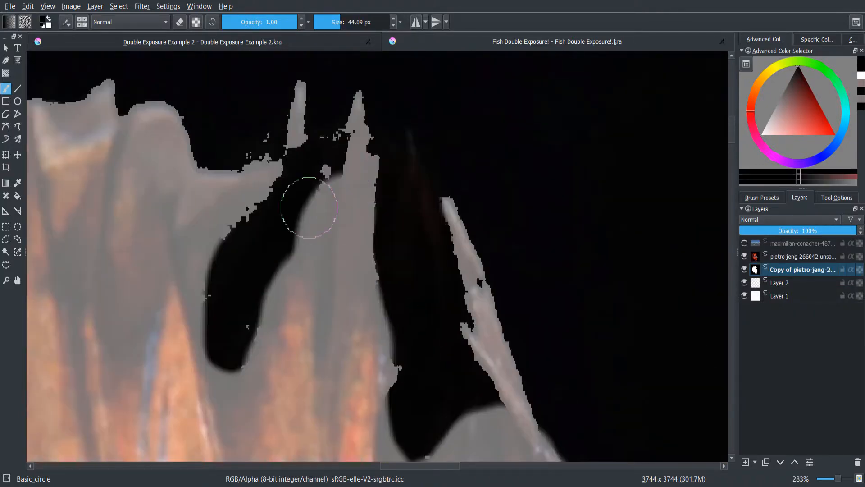
pyautogui.moveTo(309, 208); pyautogui.dragTo(269, 135)
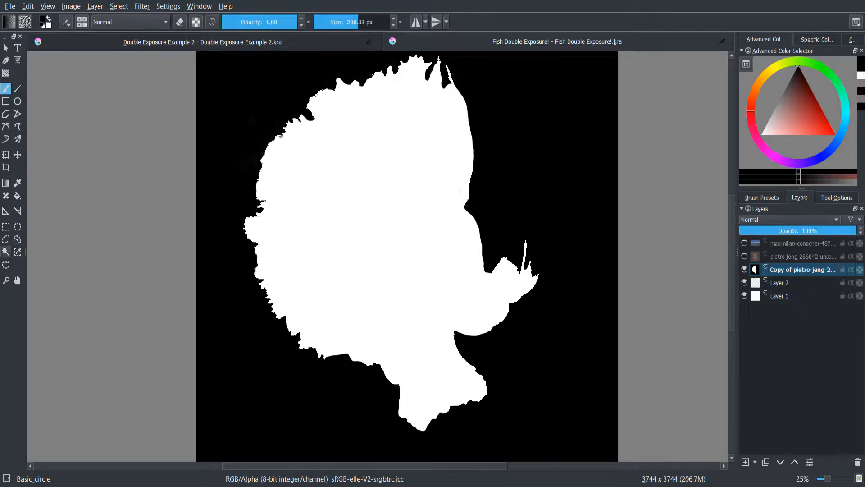
# - Select the black background around the white fish silhouette with the Contiguous Selection tool
pyautogui.click(6, 252)
pyautogui.click(541, 180)
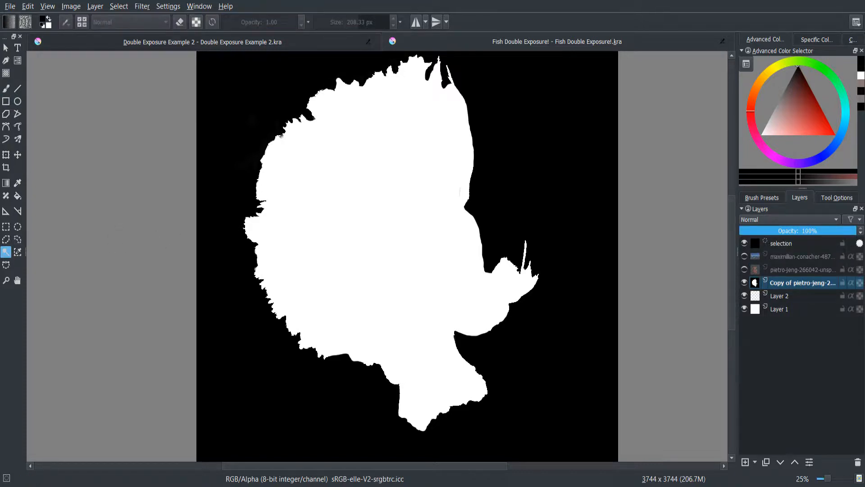
# - Examine the selection outline along the bottom fin and the tail fin's left edge
pyautogui.moveTo(407, 225); pyautogui.dragTo(410, 134)
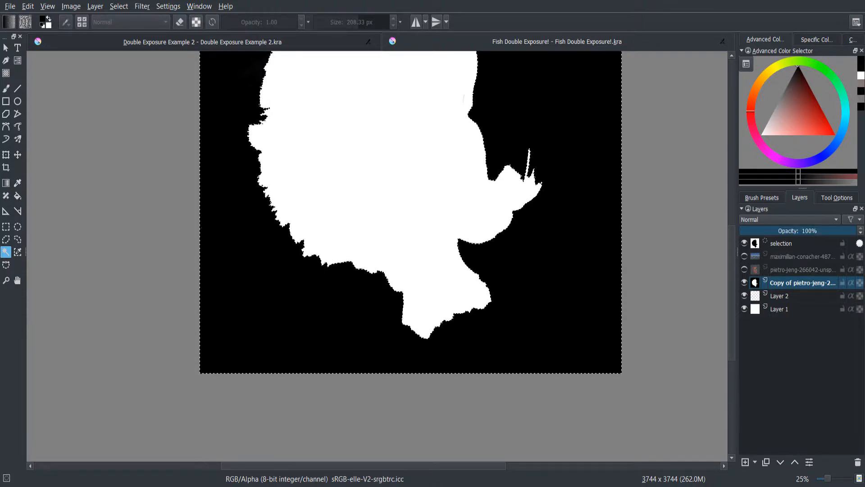
pyautogui.press('1')
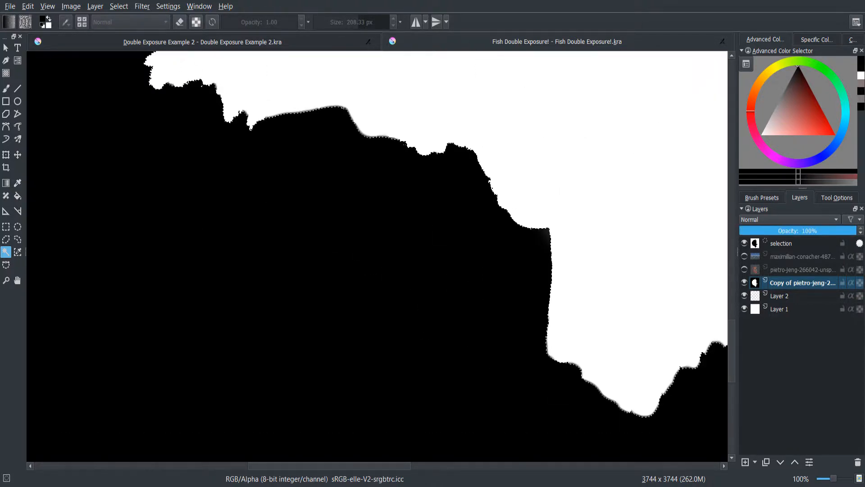
pyautogui.moveTo(376, 135); pyautogui.dragTo(361, 396)
pyautogui.moveTo(271, 113); pyautogui.dragTo(438, 254)
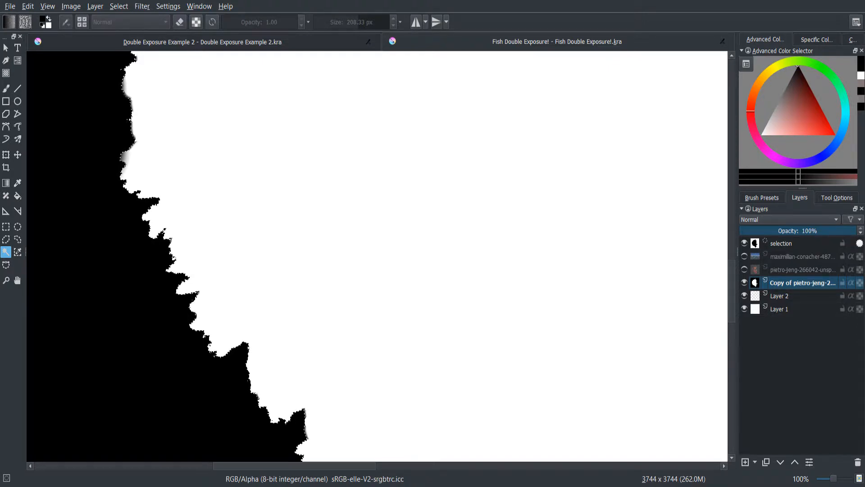
pyautogui.moveTo(423, 407); pyautogui.dragTo(250, 189)
pyautogui.scroll(-2, 250, 189)
pyautogui.moveTo(483, 122); pyautogui.dragTo(525, 356)
pyautogui.scroll(-2, 273, 273)
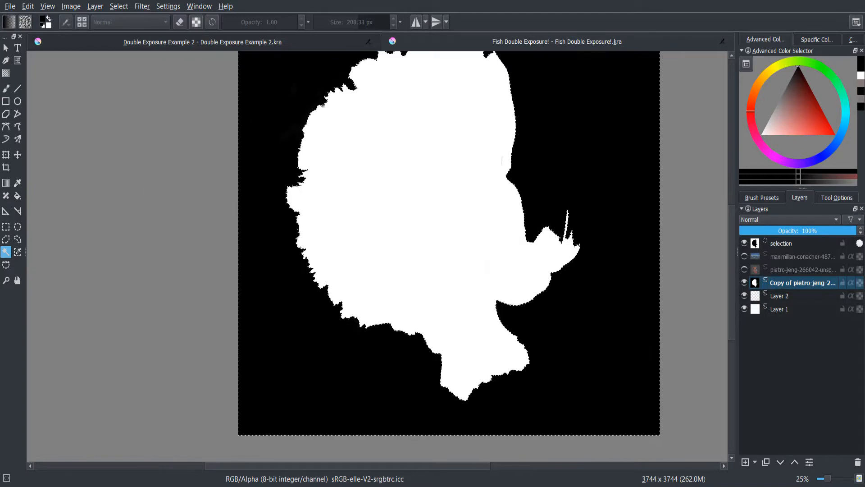
# - Copy the selected black background onto a new layer and remove the selection
pyautogui.click(5, 48)
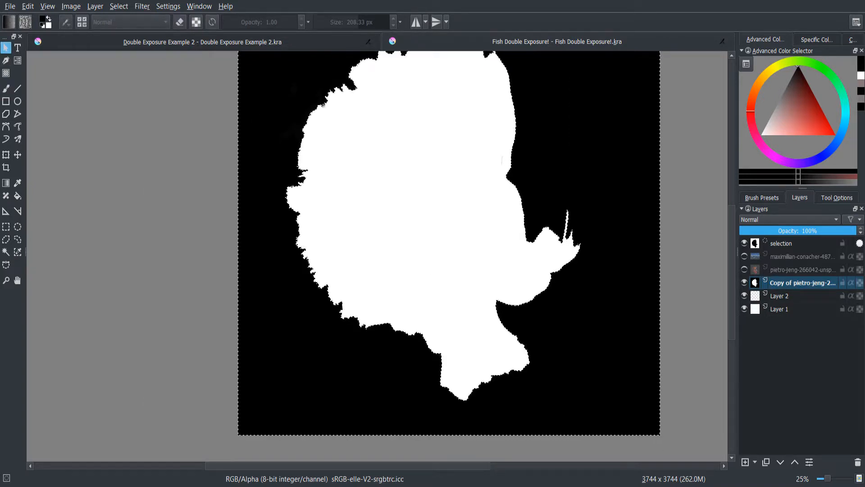
pyautogui.hotkey('ctrl', 'v')
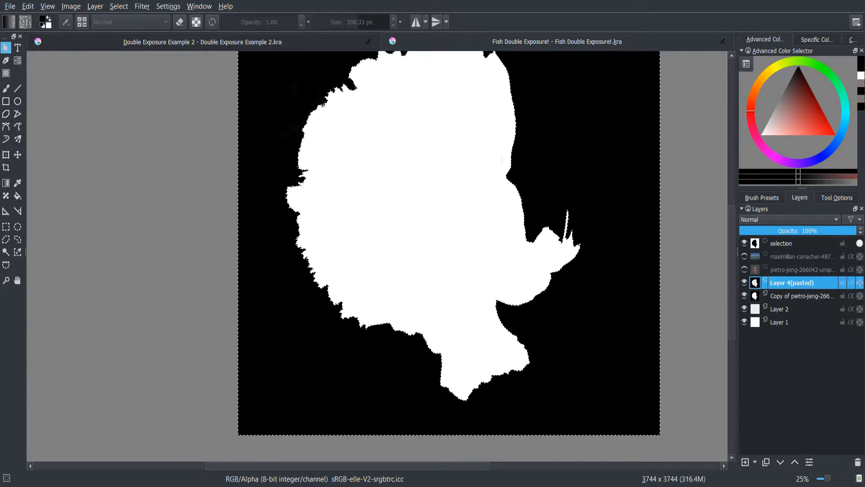
pyautogui.click(781, 243)
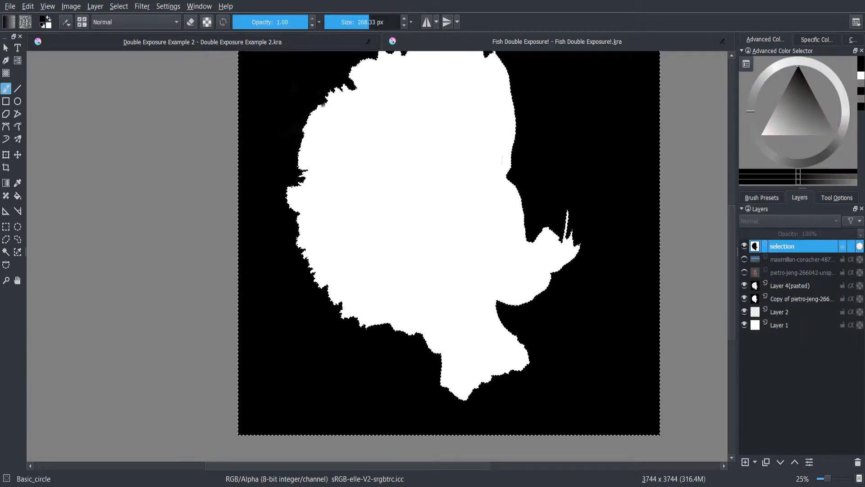
pyautogui.hotkey('ctrl', 'shift', 'a')
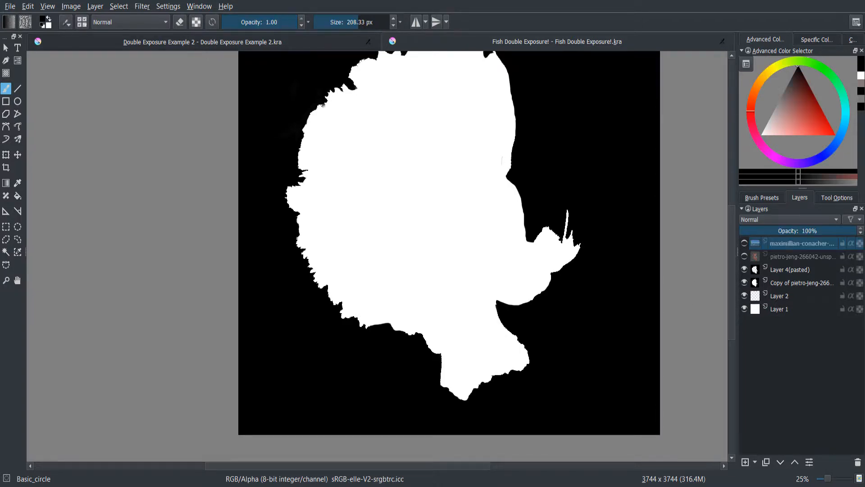
# - Place the pasted black cutout above the visible fish photo and hide the old mask copy layer
pyautogui.click(790, 270)
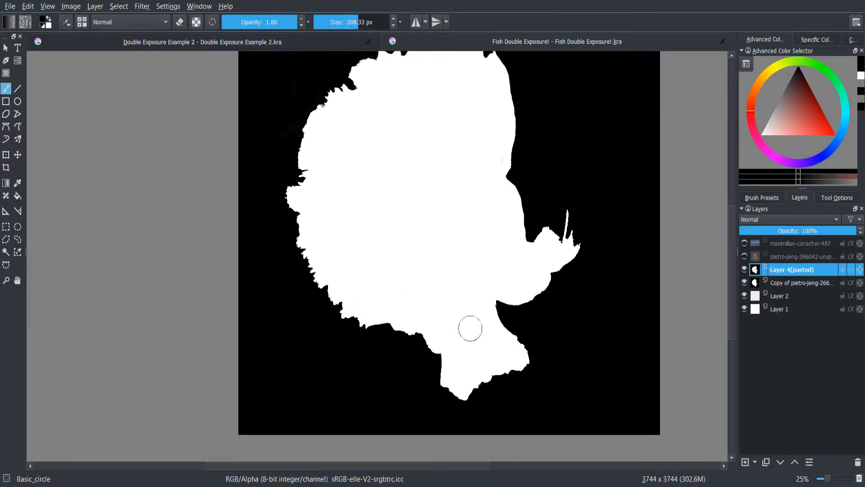
pyautogui.click(744, 282)
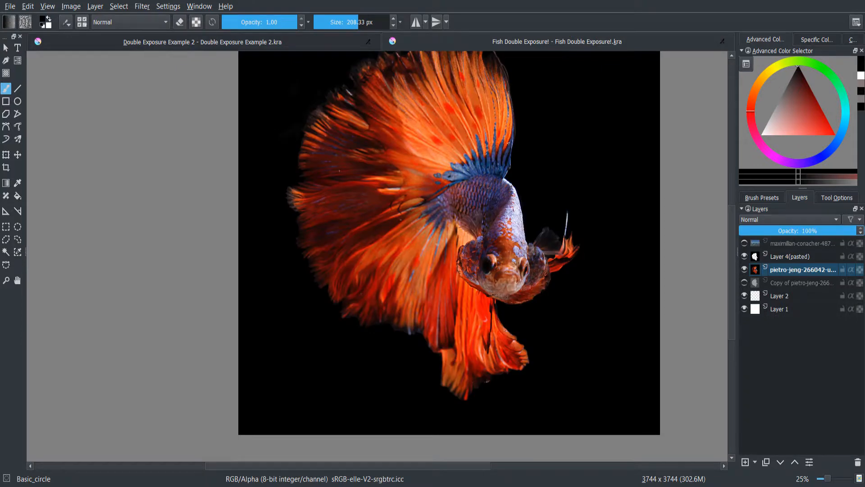
pyautogui.click(743, 256)
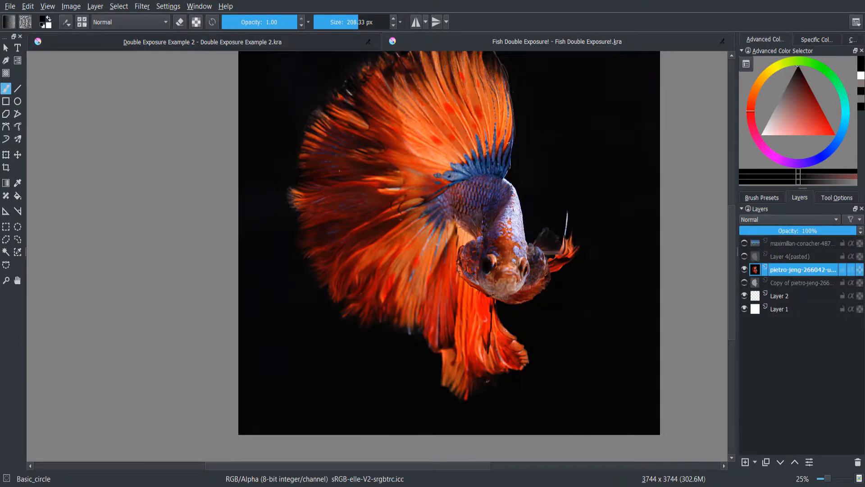
pyautogui.click(744, 256)
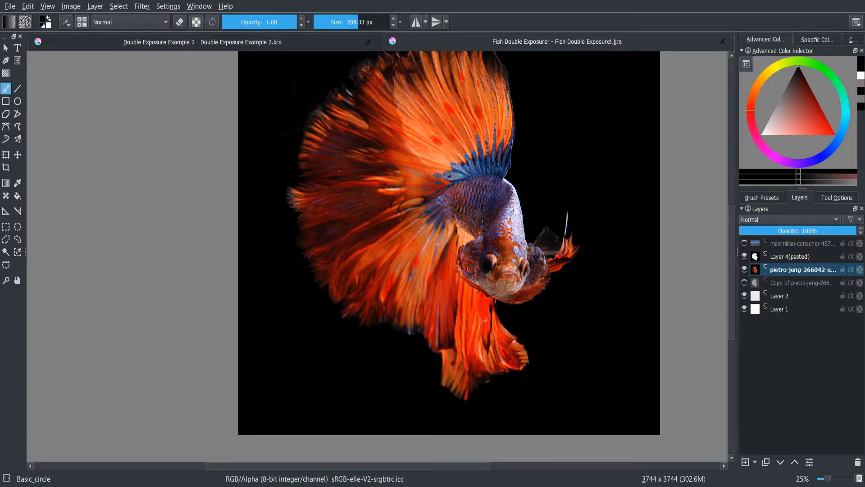
# - Move the ocean photo layer directly below the black cutout and make it visible
pyautogui.click(802, 243)
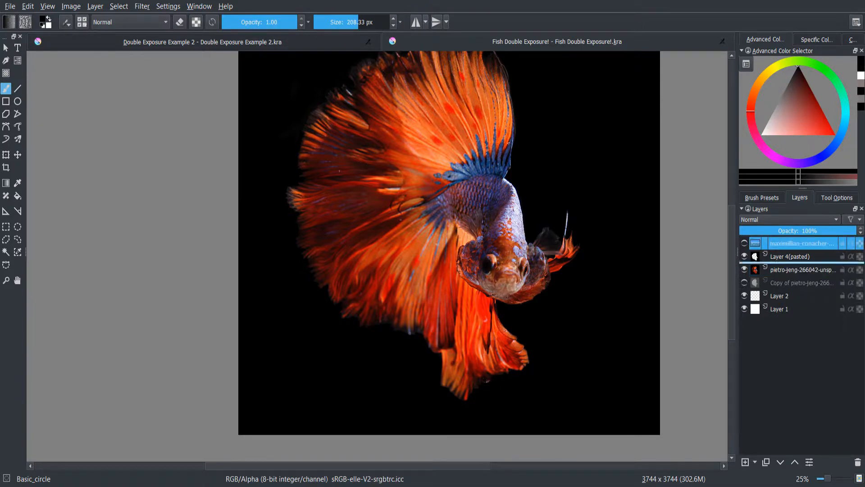
pyautogui.hotkey('ctrl', 'pagedown')
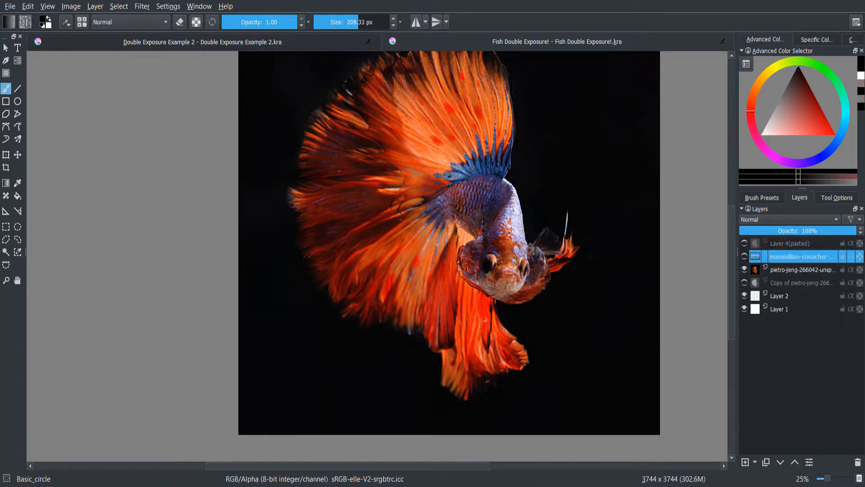
pyautogui.click(743, 256)
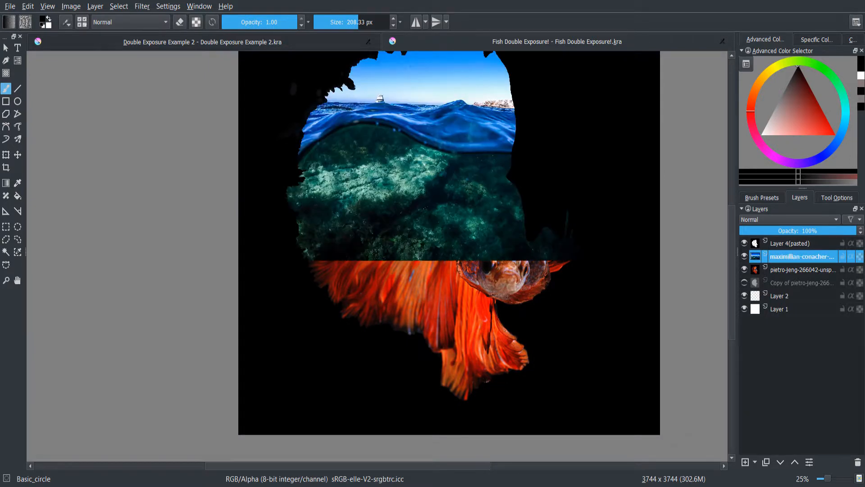
# - Enlarge and reposition the ocean photo so it fills the whole fish silhouette, with the waterline across its middle
pyautogui.hotkey('ctrl', 't')
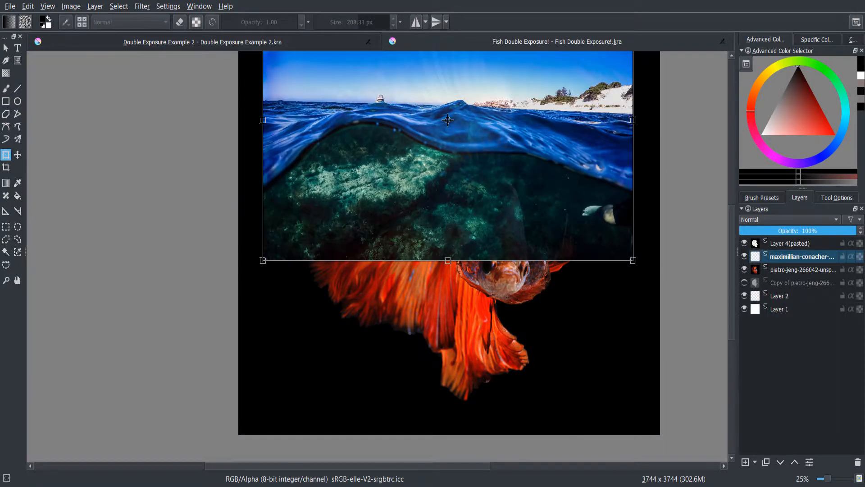
pyautogui.moveTo(508, 172); pyautogui.dragTo(434, 169)
pyautogui.scroll(-1, 491, 218)
pyautogui.moveTo(557, 261); pyautogui.dragTo(665, 344)
pyautogui.moveTo(487, 209); pyautogui.dragTo(381, 199)
pyautogui.moveTo(559, 334); pyautogui.dragTo(573, 344)
pyautogui.moveTo(389, 205); pyautogui.dragTo(383, 204)
pyautogui.press('b')
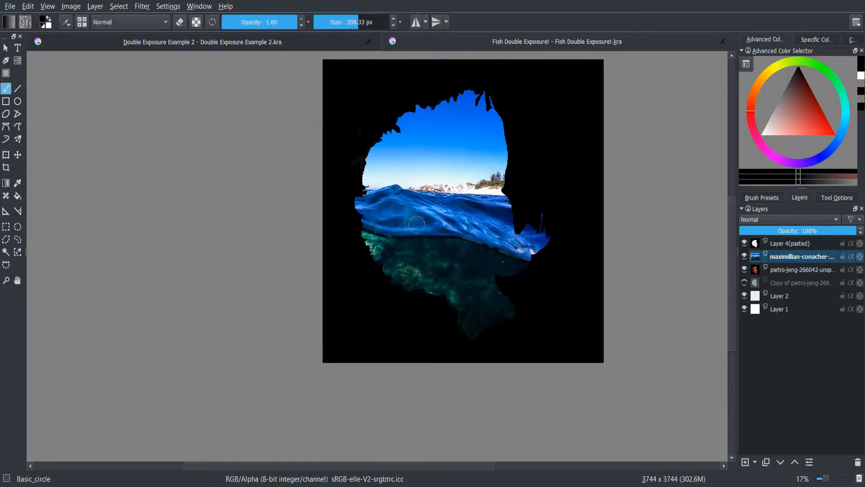
# - Set the ocean photo layer's blending mode to Screen
pyautogui.hotkey('alt', 'Tab')
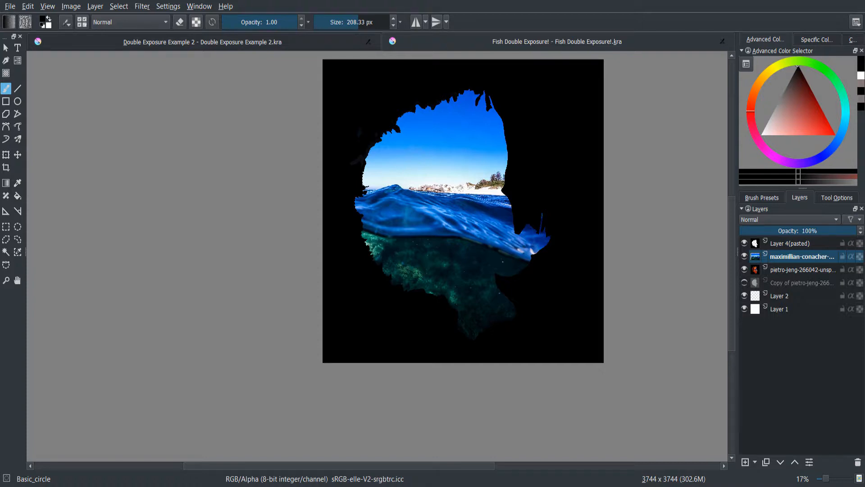
pyautogui.click(402, 307)
pyautogui.hotkey('alt', 'shift', 's')
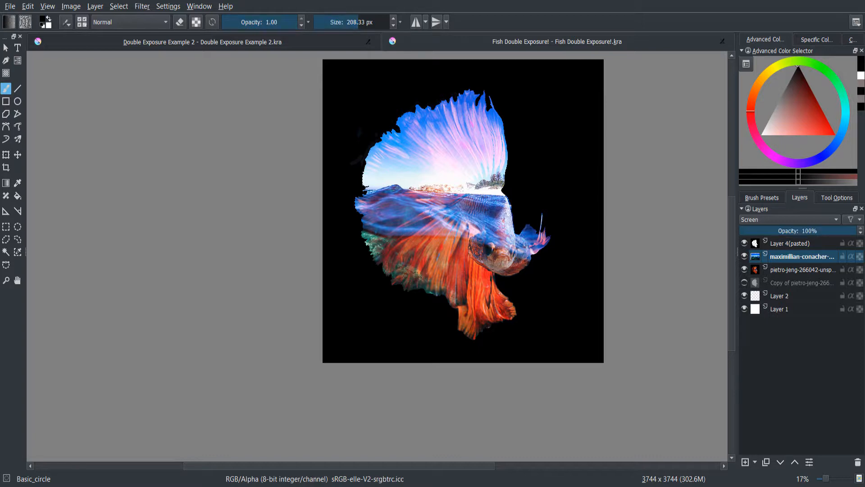
# - Delete the hidden mask copy layer and the unused Layer 2
pyautogui.click(802, 282)
pyautogui.hotkey('shift', 'Delete')
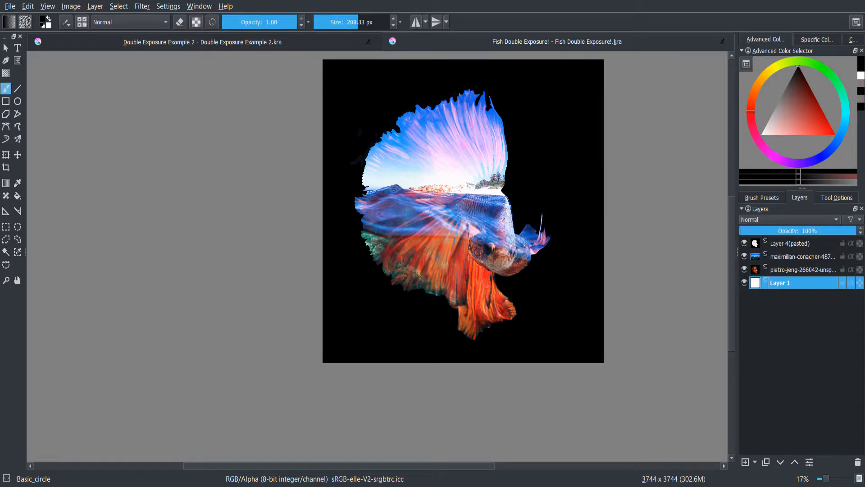
pyautogui.hotkey('shift', 'Delete')
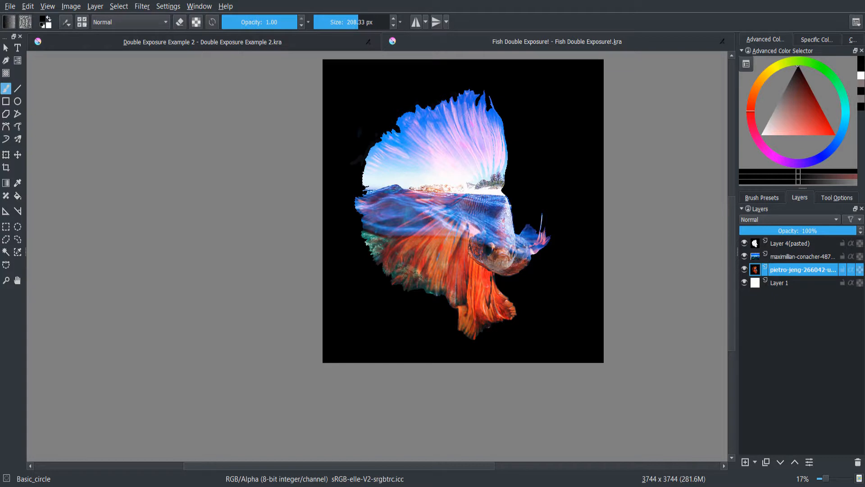
# - Darken the fish photo layer and strengthen its contrast so the ocean shows more clearly through the fins
pyautogui.press('p')
pyautogui.hotkey('ctrl', 'z')
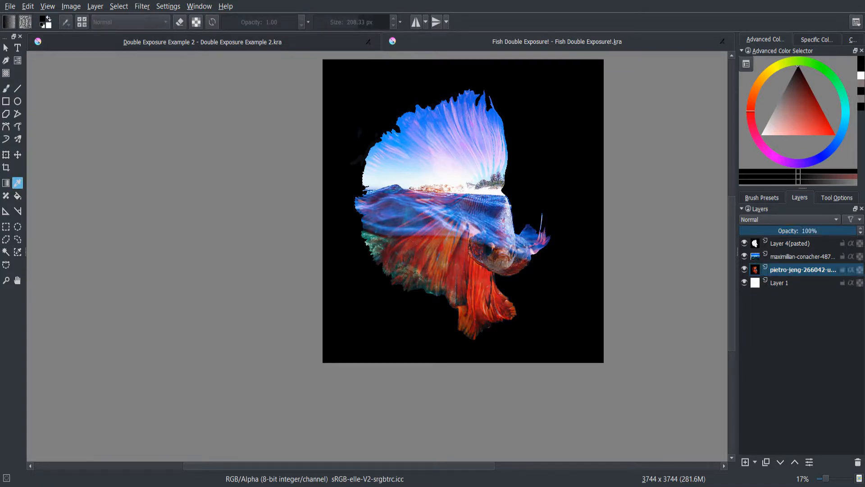
pyautogui.hotkey('ctrl', 'z')
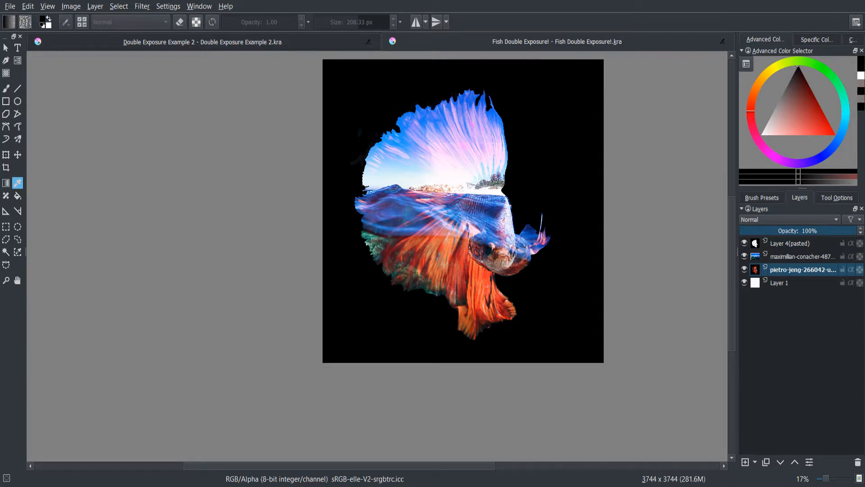
pyautogui.hotkey('ctrl', 'z')
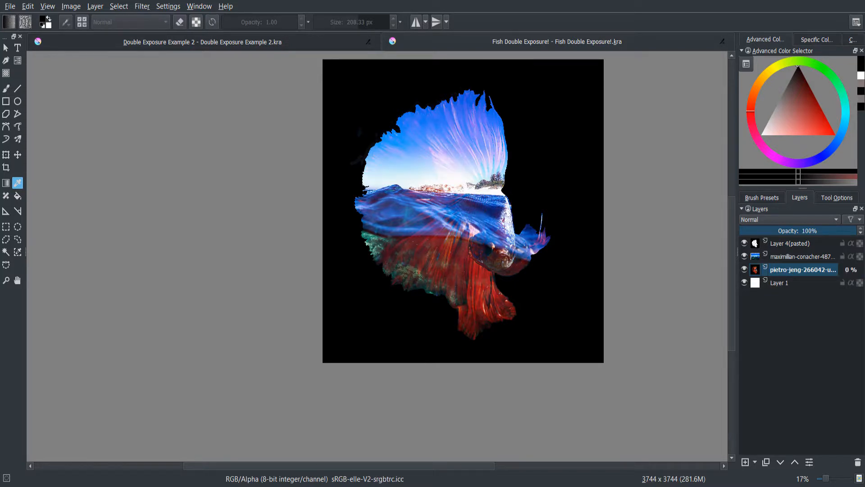
pyautogui.press('b')
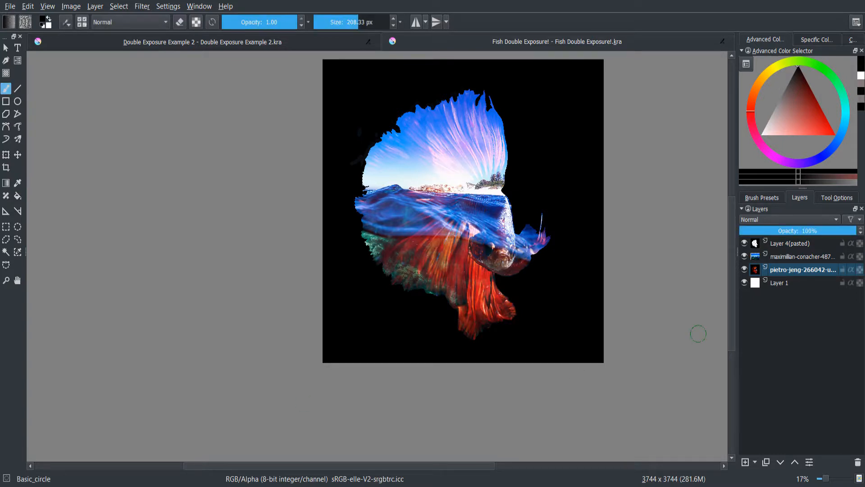
# - Duplicate the fish photo layer and desaturate the copy
pyautogui.click(802, 270)
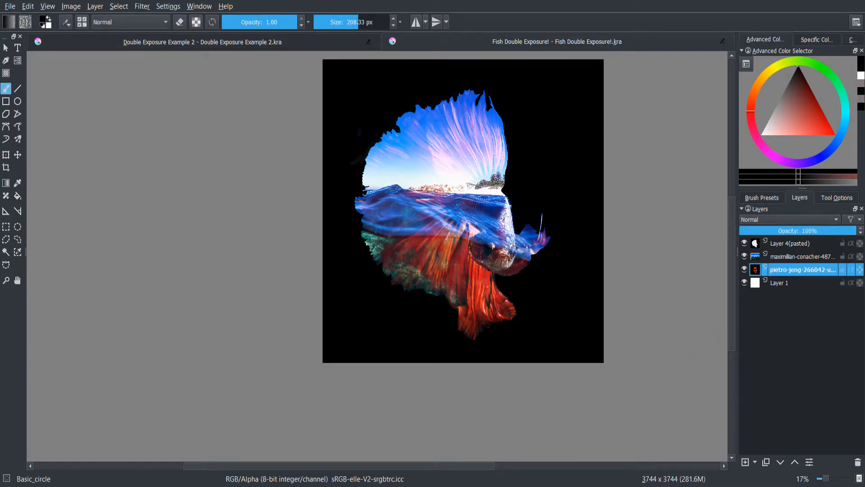
pyautogui.hotkey('ctrl', 'j')
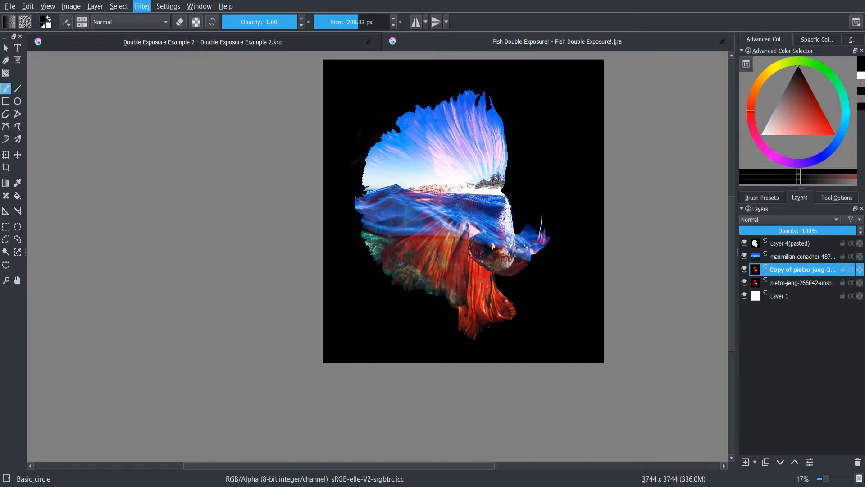
pyautogui.hotkey('ctrl', 'shift', 'u')
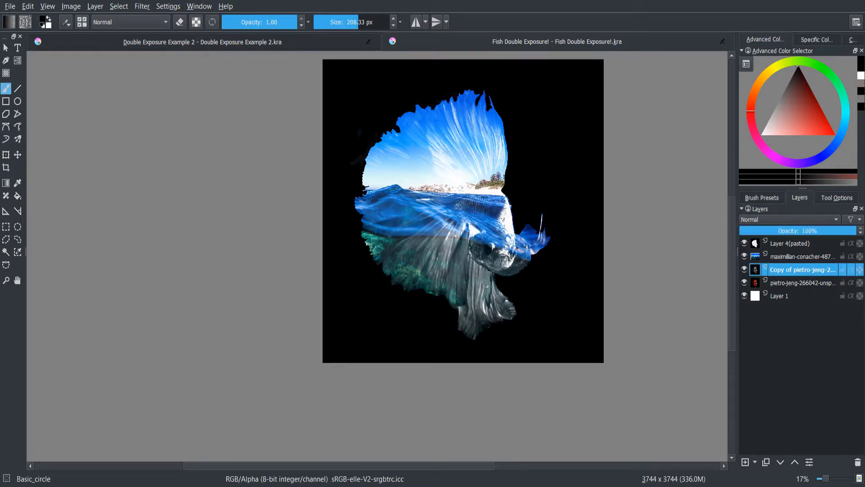
# - Lower the desaturated fish copy's opacity to 69% and the ocean photo layer's opacity to 81%
pyautogui.moveTo(829, 230)
pyautogui.mouseDown()
pyautogui.moveTo(810, 230)
pyautogui.moveTo(827, 230)
pyautogui.moveTo(820, 230)
pyautogui.mouseUp()
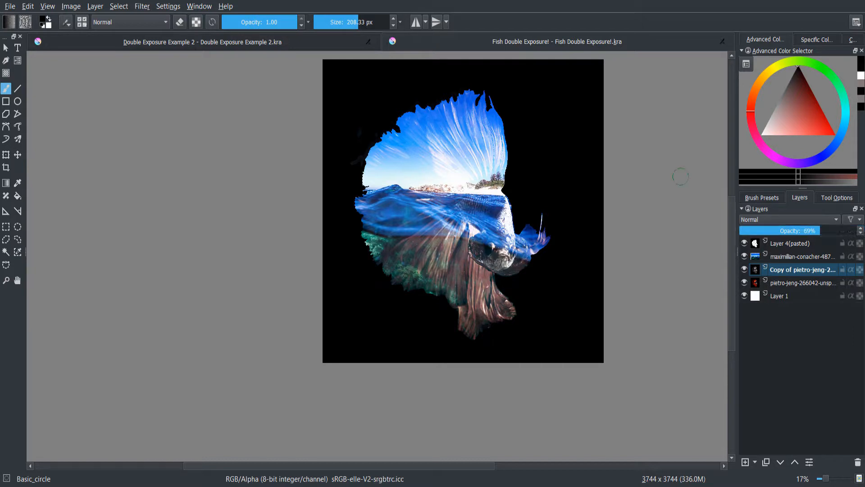
pyautogui.click(802, 282)
pyautogui.click(745, 244)
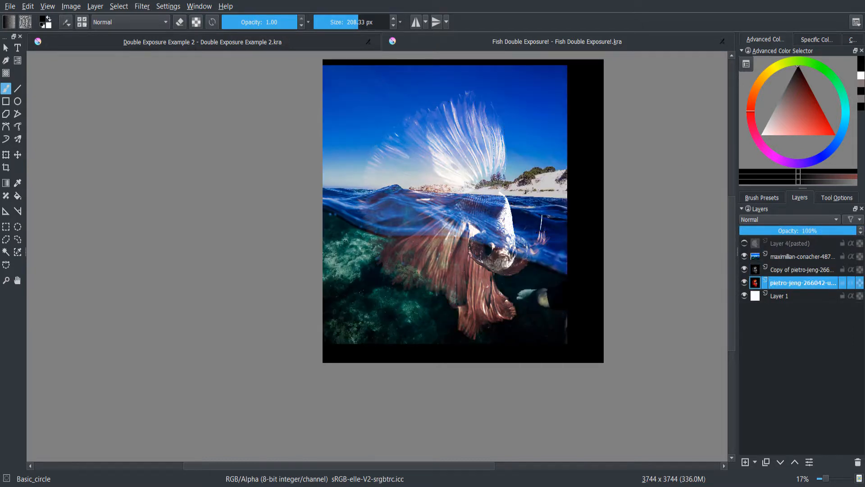
pyautogui.click(744, 244)
pyautogui.hotkey('alt', 'Tab')
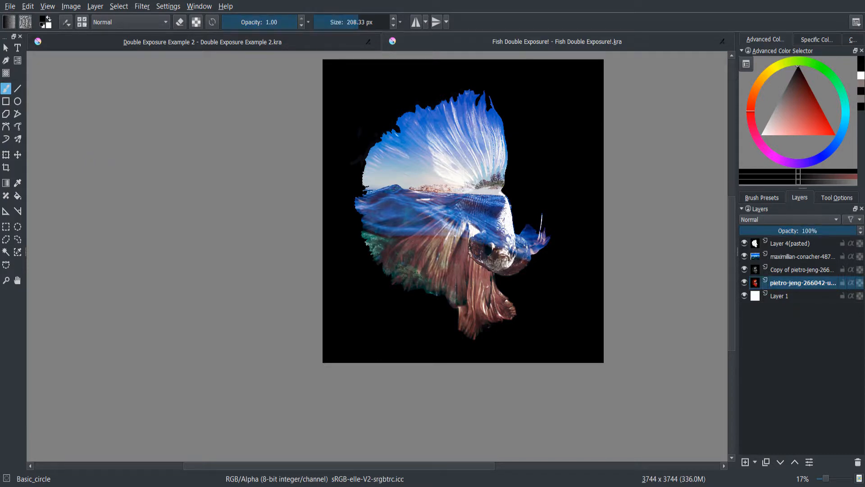
pyautogui.hotkey('alt', 'Tab')
# - Change the mask layer's black surround to white so the fish sits on a white background
pyautogui.click(792, 243)
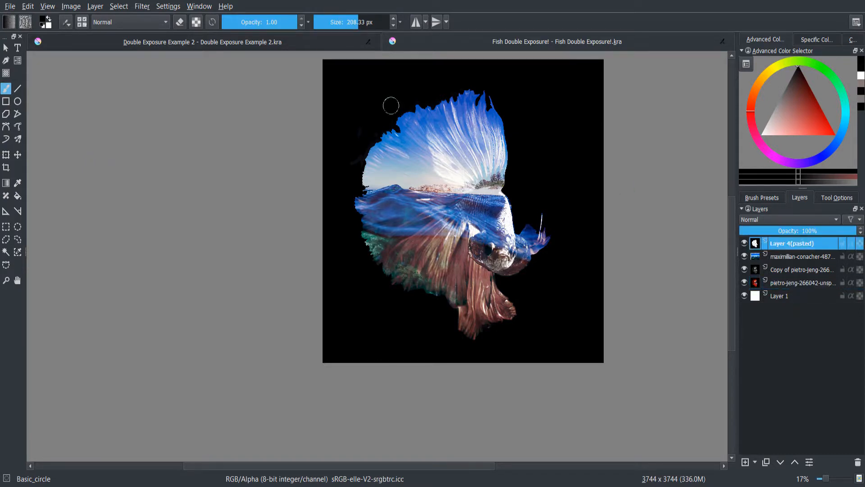
pyautogui.hotkey('alt', 'Tab')
pyautogui.hotkey('alt', 'Tab')
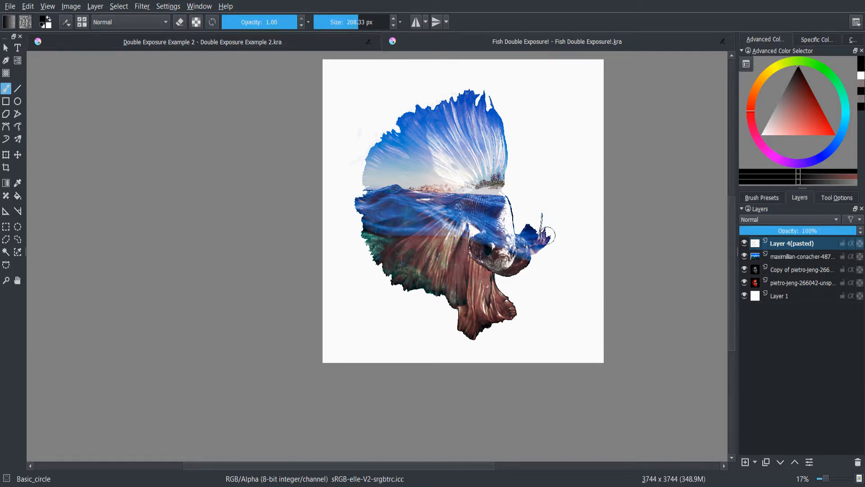
pyautogui.scroll(4, 417, 332)
pyautogui.scroll(-2, 514, 222)
pyautogui.scroll(-1, 513, 223)
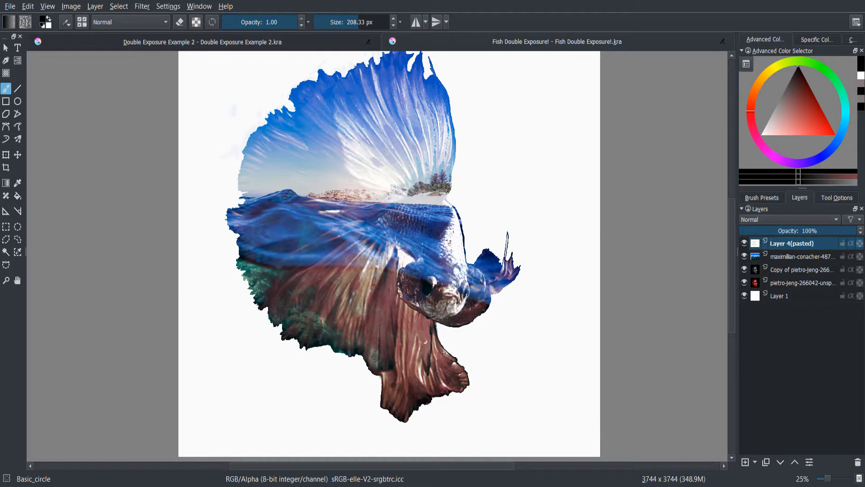
# - Erase the stray marks outside the upper fin from the ocean and fish photo layers with Airbrush_eraser at 285.77 px
pyautogui.click(802, 256)
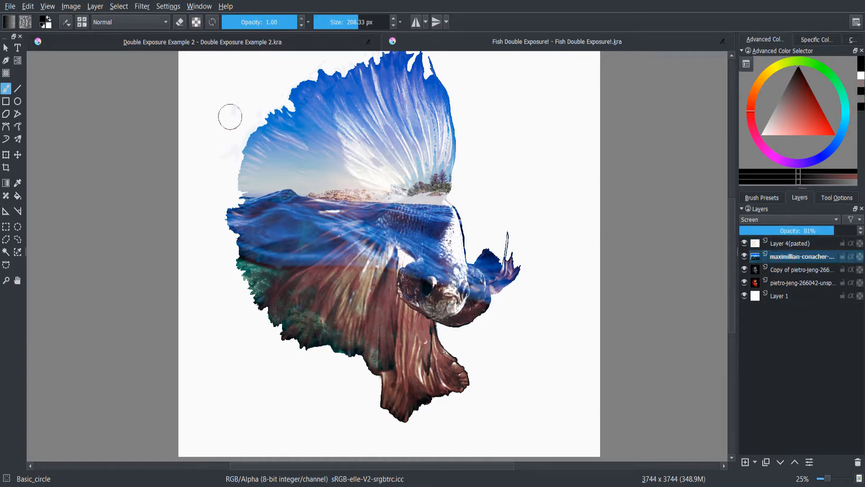
pyautogui.click(745, 243)
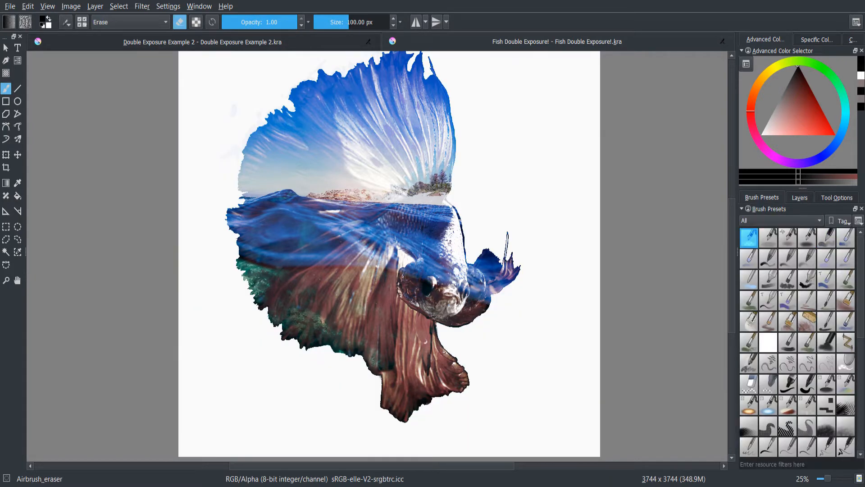
pyautogui.click(363, 22)
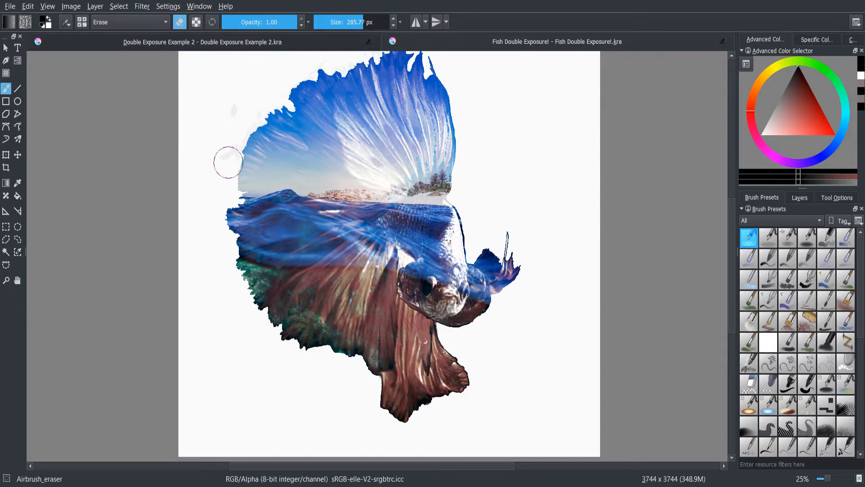
pyautogui.click(799, 197)
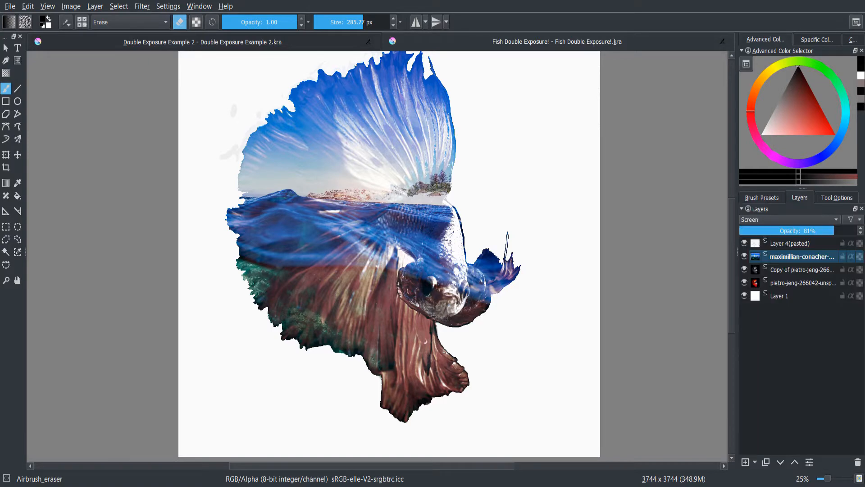
pyautogui.click(802, 269)
pyautogui.click(802, 283)
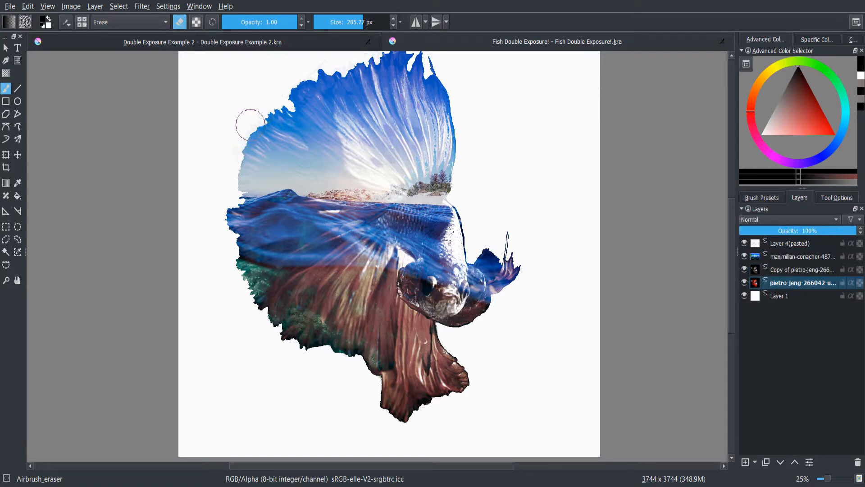
pyautogui.moveTo(236, 144)
pyautogui.mouseDown()
pyautogui.moveTo(234, 161)
pyautogui.moveTo(258, 138)
pyautogui.mouseUp()
# - Soften the mask layer's jagged edge along the fish's rear fins with the FX_blur_light brush at 258.77 px and full opacity
pyautogui.click(761, 197)
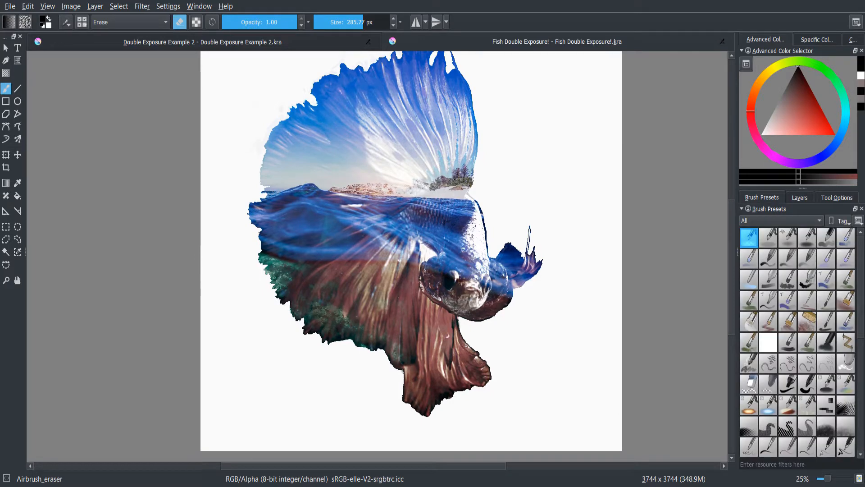
pyautogui.click(826, 384)
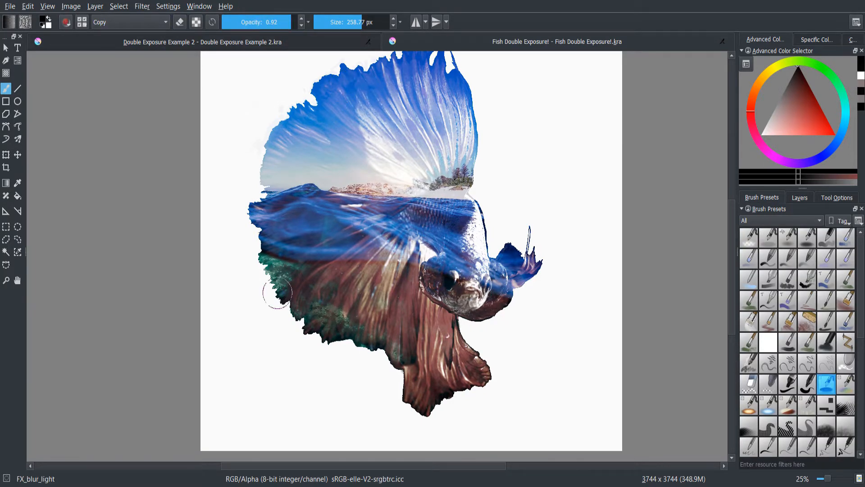
pyautogui.press('[')
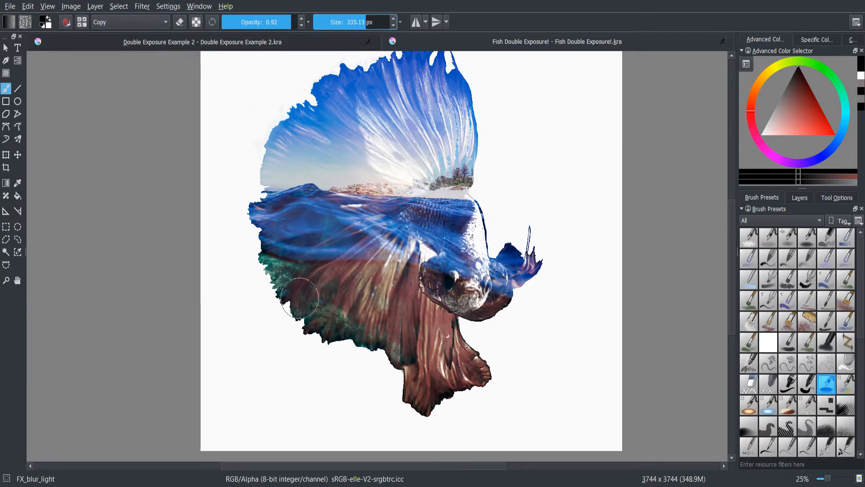
pyautogui.press(']')
pyautogui.press(']')
pyautogui.press(']')
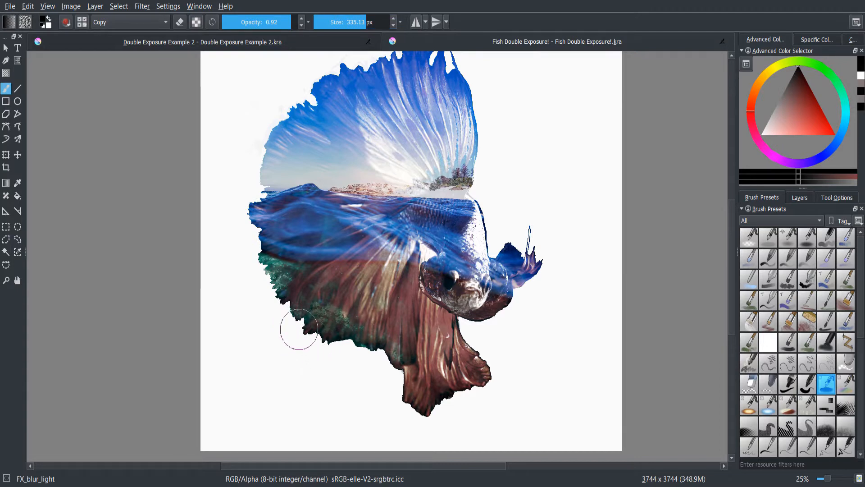
pyautogui.press('1')
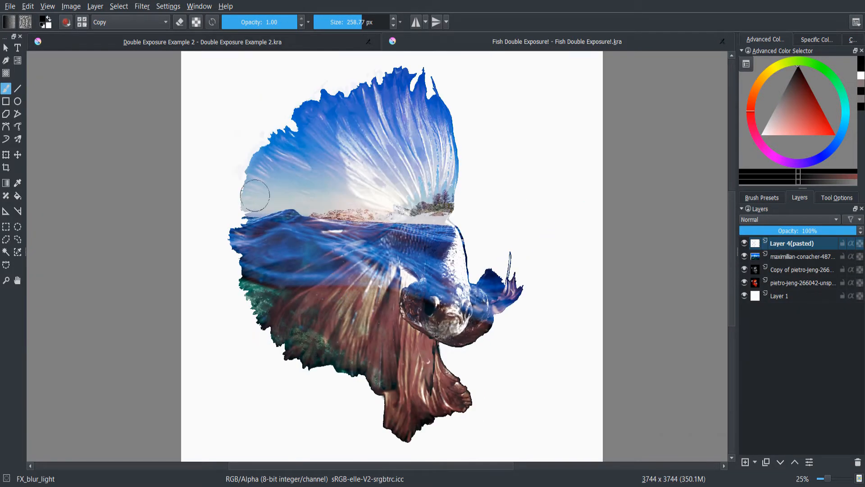
pyautogui.moveTo(259, 324); pyautogui.dragTo(241, 287)
pyautogui.moveTo(234, 244)
pyautogui.mouseDown()
pyautogui.moveTo(218, 234)
pyautogui.moveTo(230, 233)
pyautogui.mouseUp()
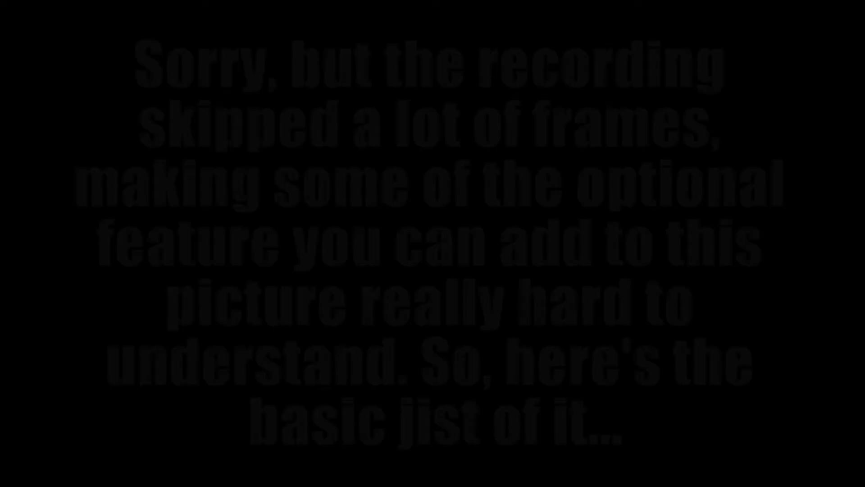